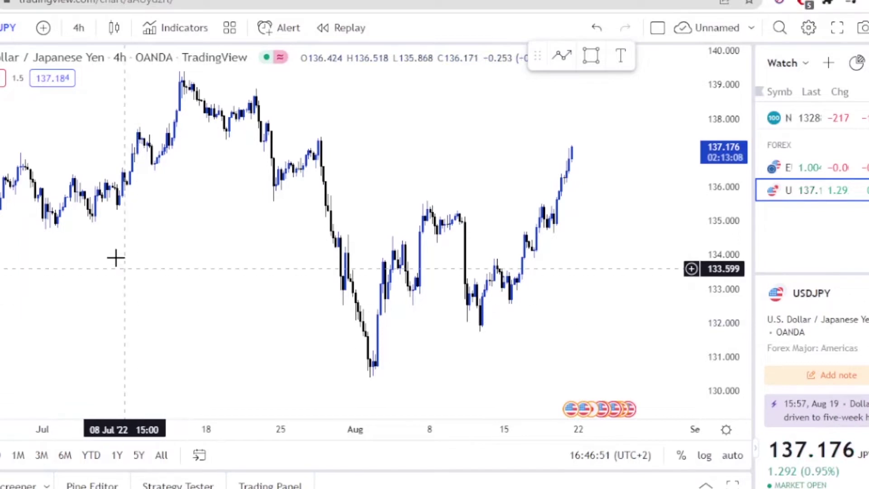
- Put USD/JPY on the 1-day timeframe and frame the 2022 rally peaking near 139
left_click(79, 29)
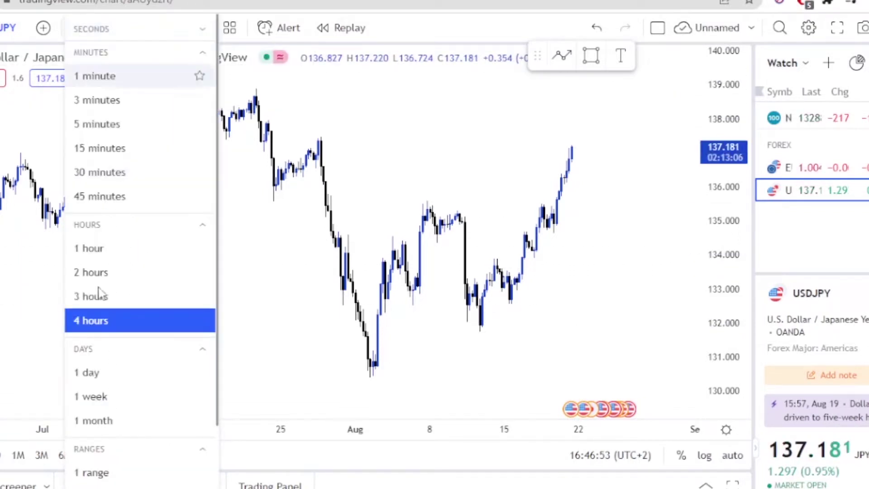
left_click(108, 376)
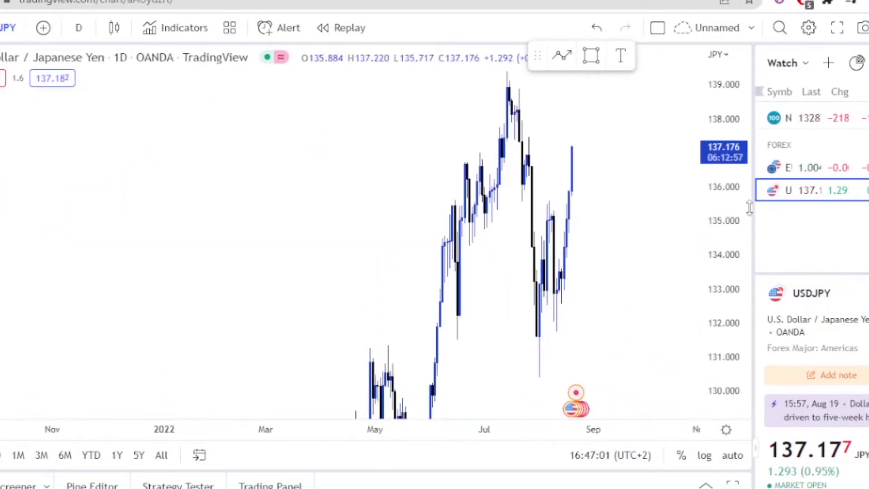
left_click_drag(734, 181, 735, 202)
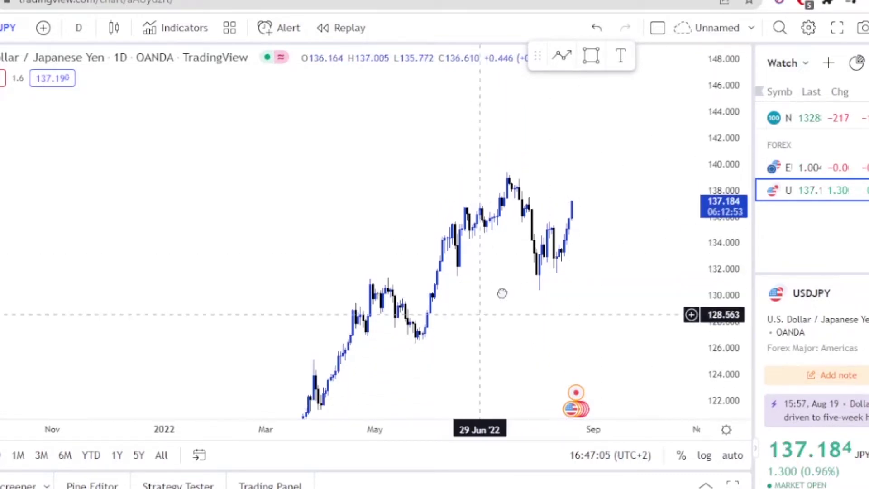
left_click_drag(501, 293, 563, 248)
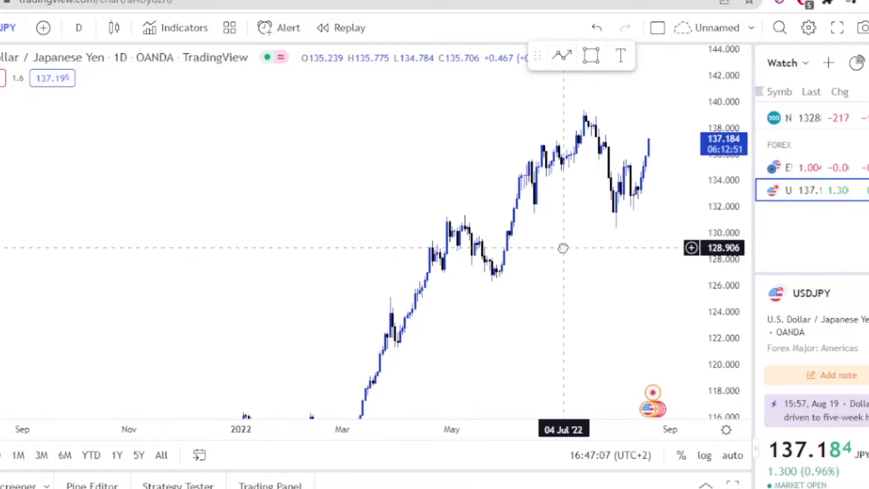
left_click_drag(605, 188, 546, 239)
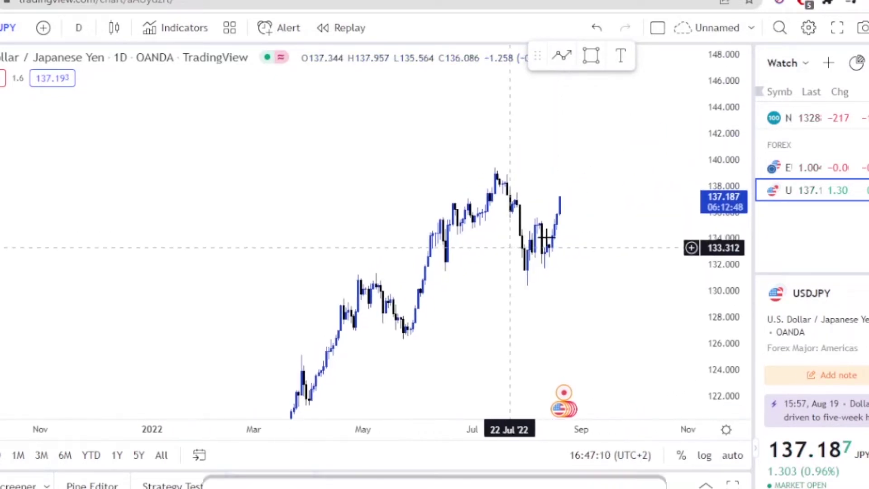
- Draw a level line at the late-April high near 131.37 and a horizontal ray at 131.481
left_click(356, 272)
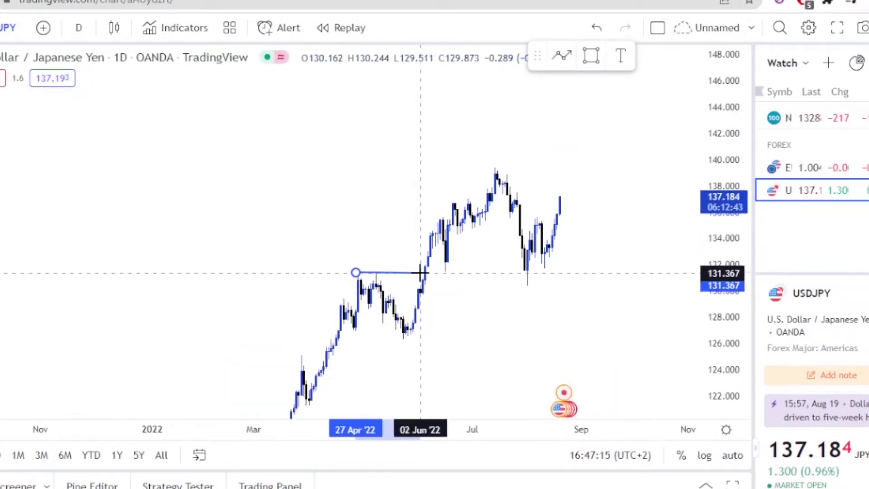
left_click(421, 272)
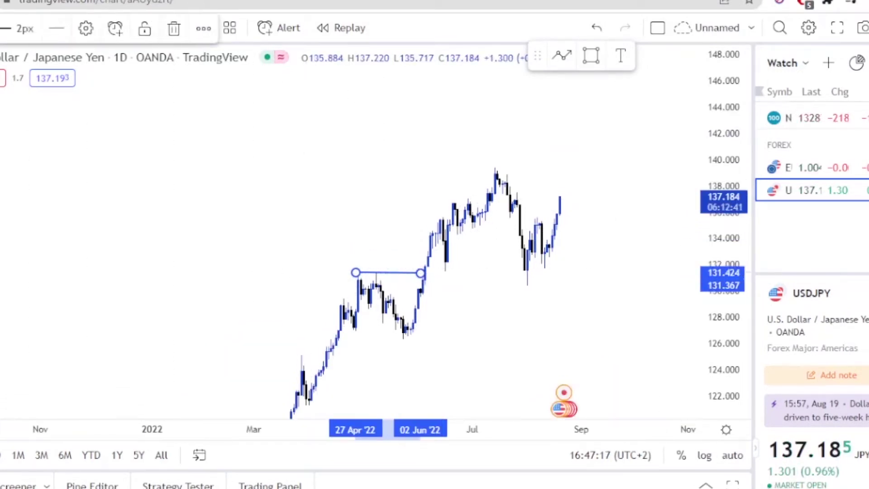
left_click(297, 196)
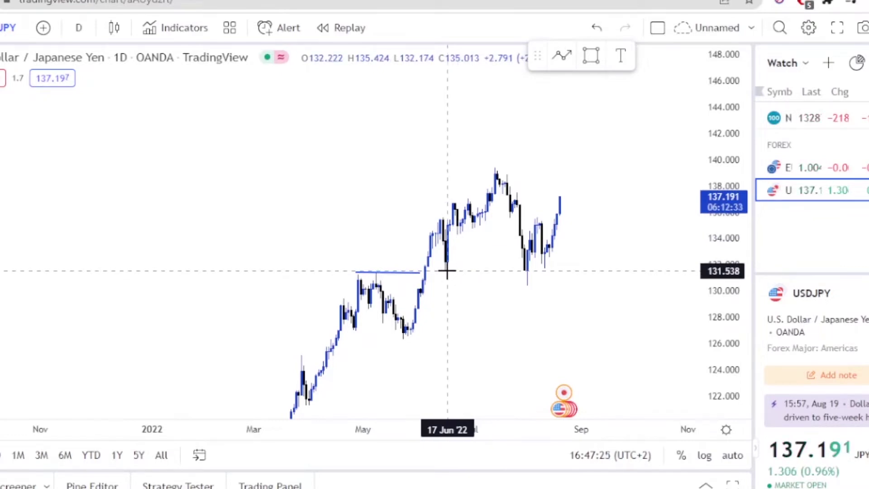
left_click(451, 271)
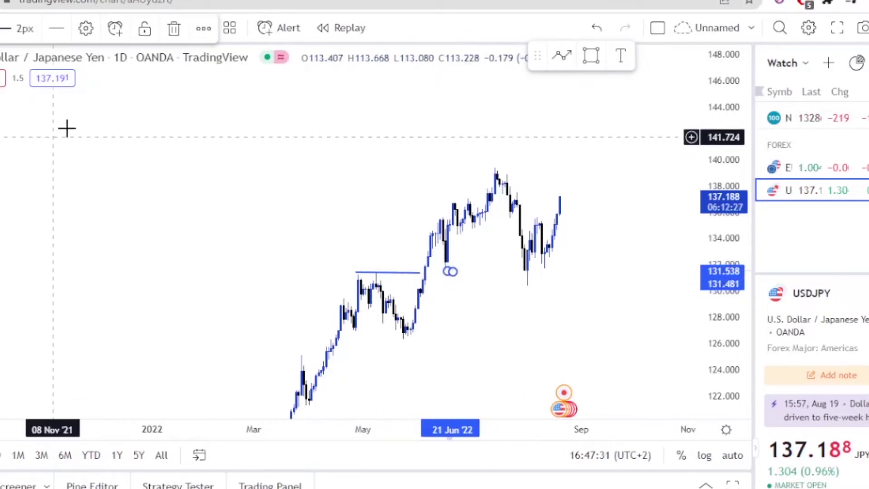
left_click(592, 55)
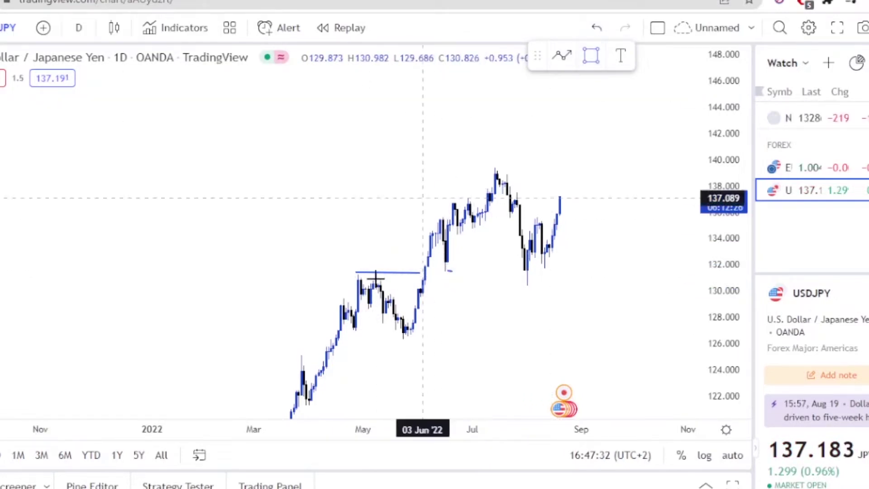
- Draw a pink rectangle zone at 129.42–130.28 from 02 Jun to 17 Aug
left_click(423, 285)
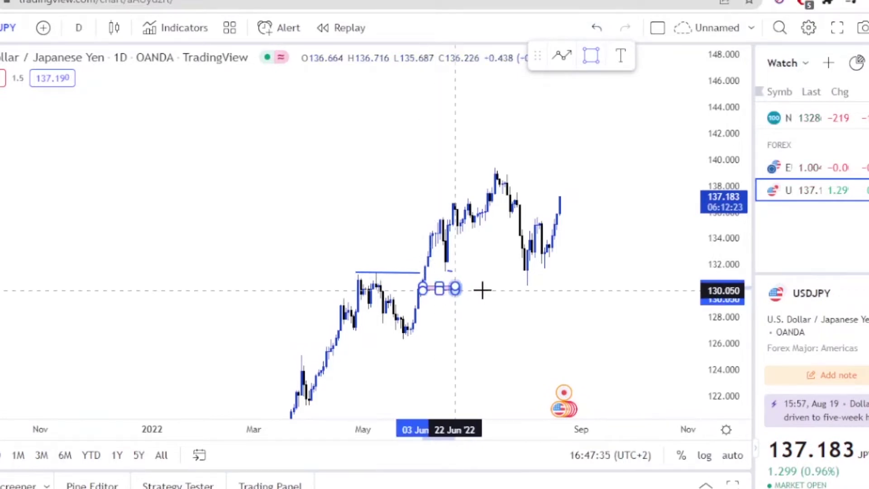
right_click(450, 288)
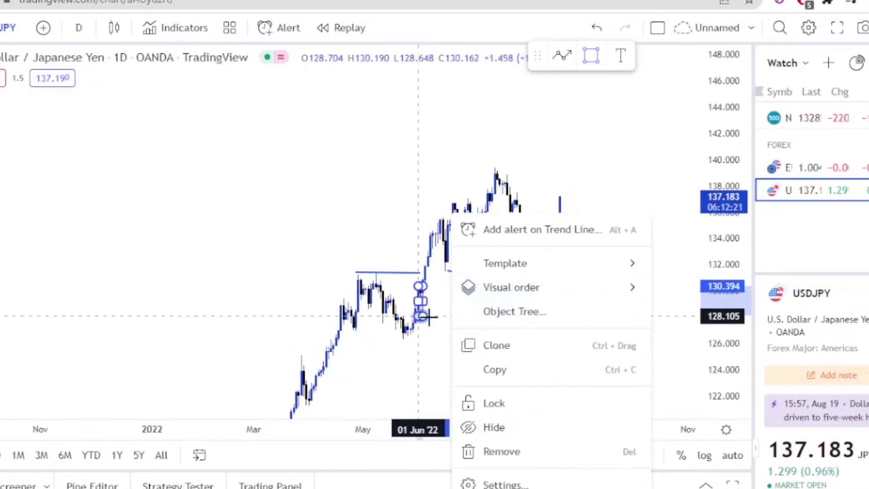
key("Escape")
key("Escape")
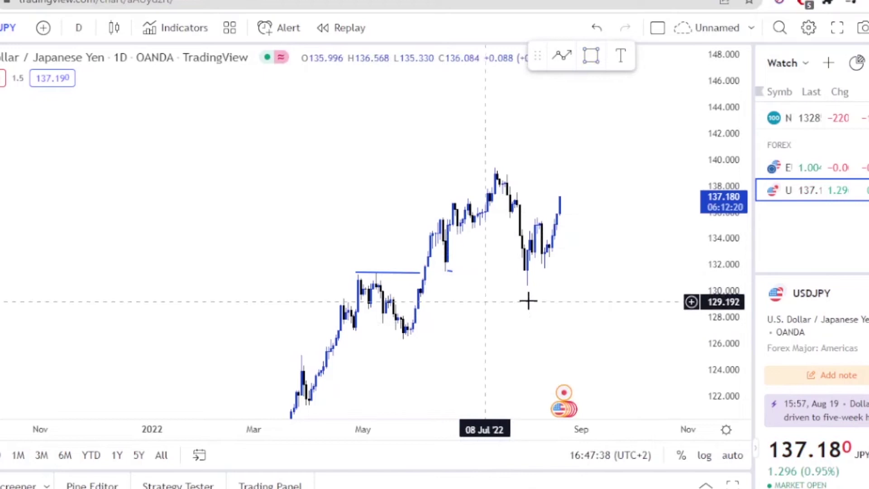
left_click(588, 57)
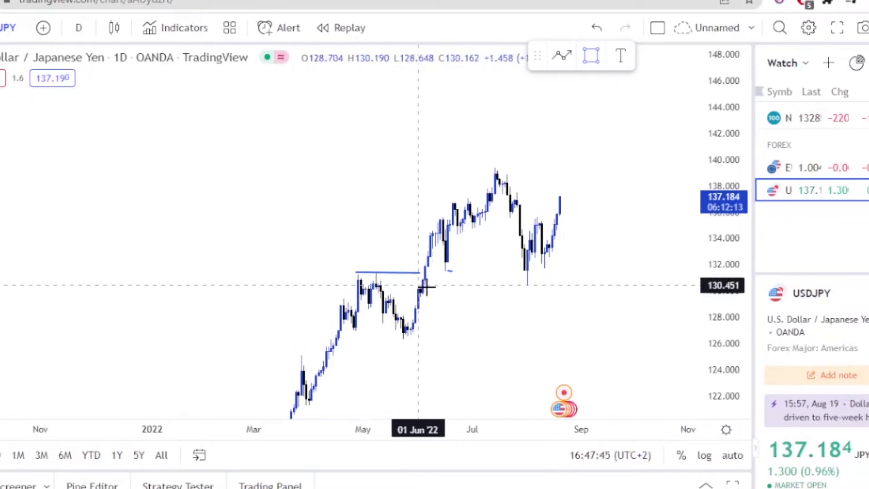
left_click_drag(421, 288, 555, 298)
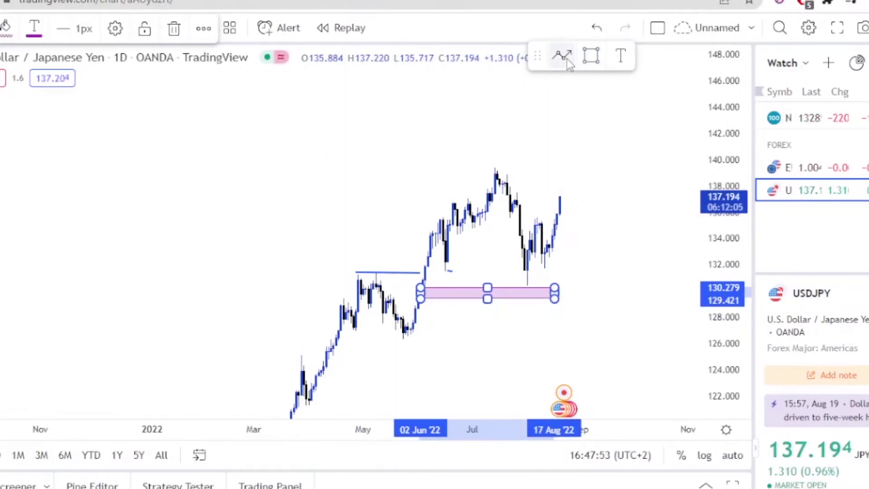
- Sketch an arrowed path from the May low to the July high, the August low, and above 140
left_click(458, 268)
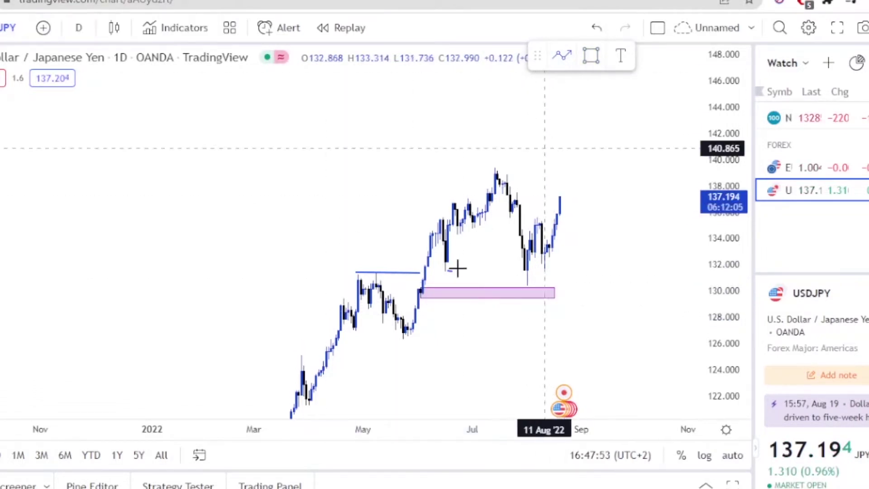
left_click(407, 326)
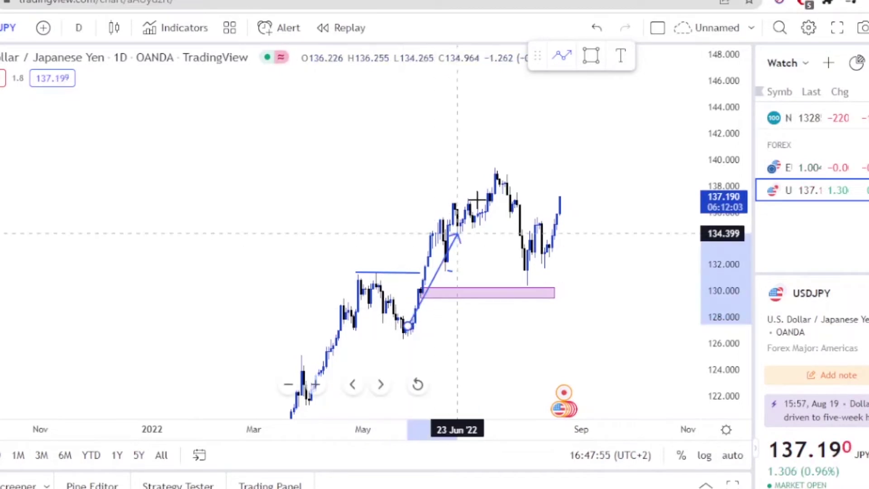
left_click(499, 175)
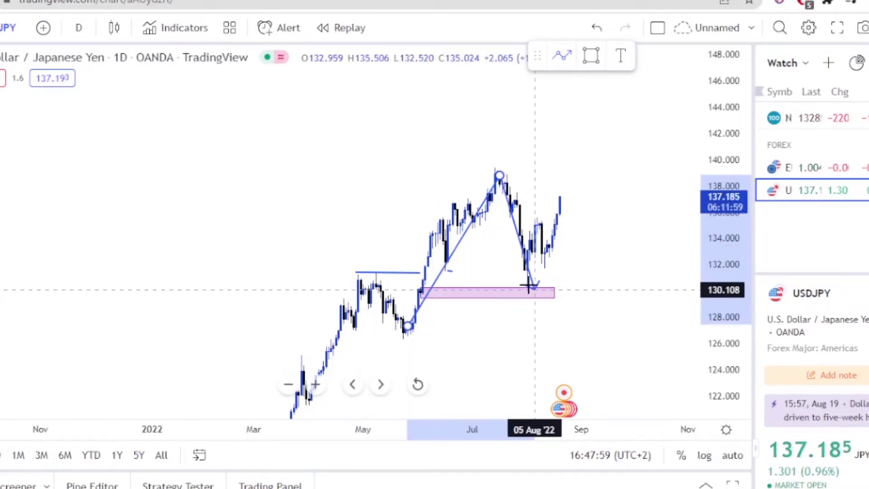
left_click(529, 285)
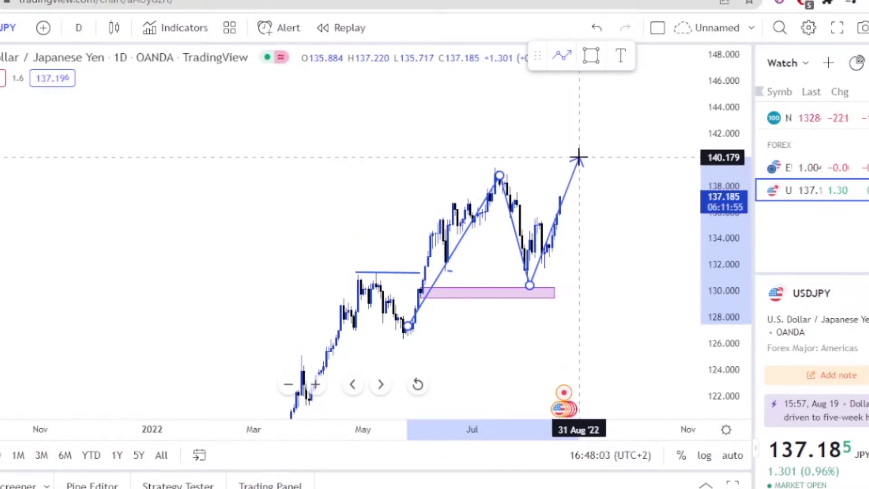
double_click(579, 157)
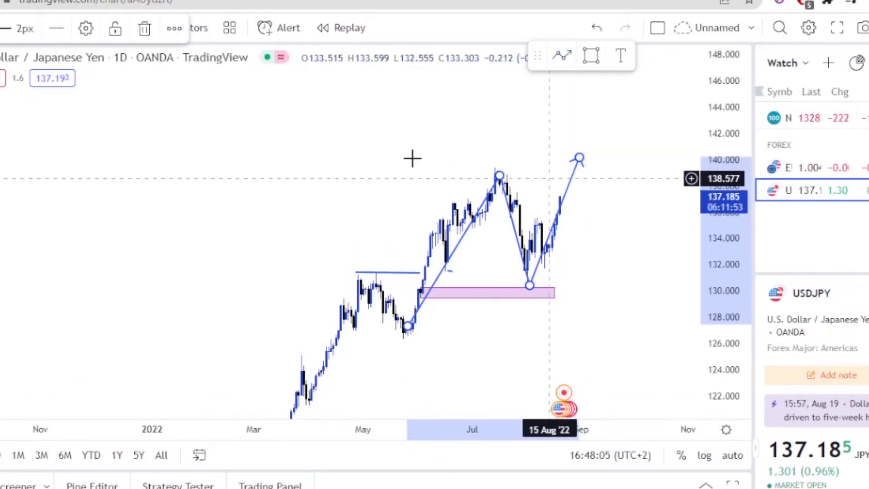
left_click(426, 216)
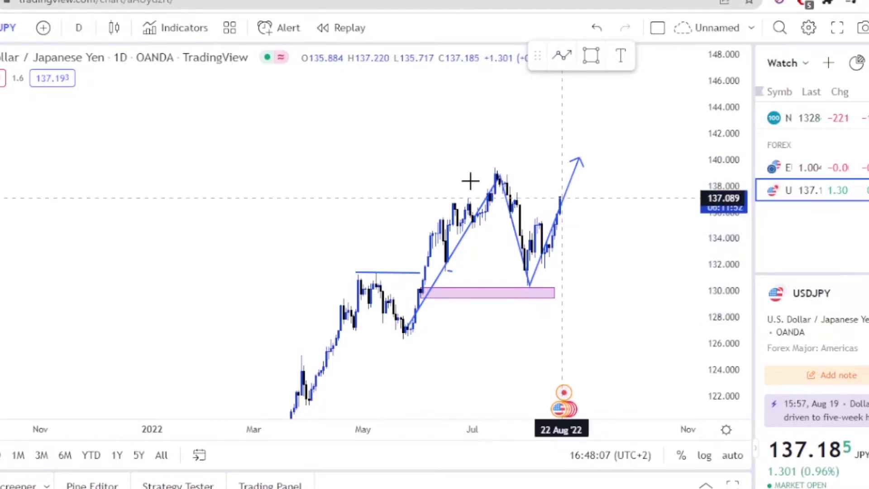
- Draw a line from the July peak near 139.263 to early September near 138.977
left_click(497, 169)
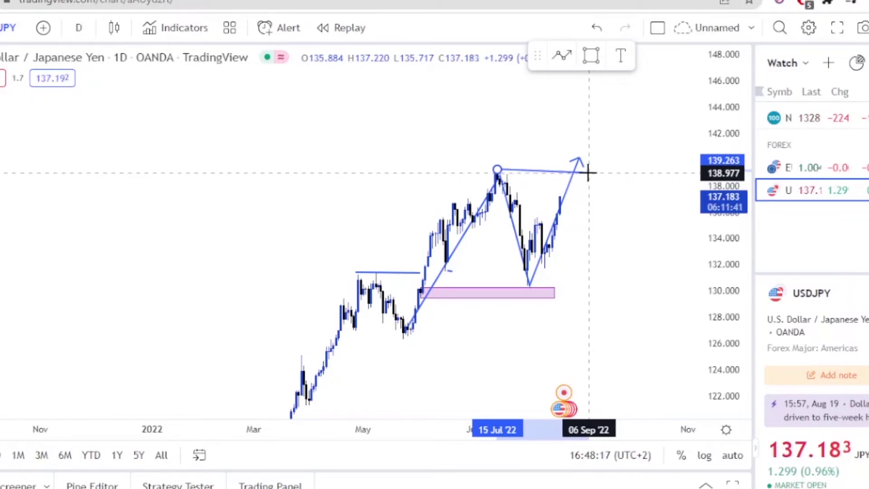
left_click(589, 173)
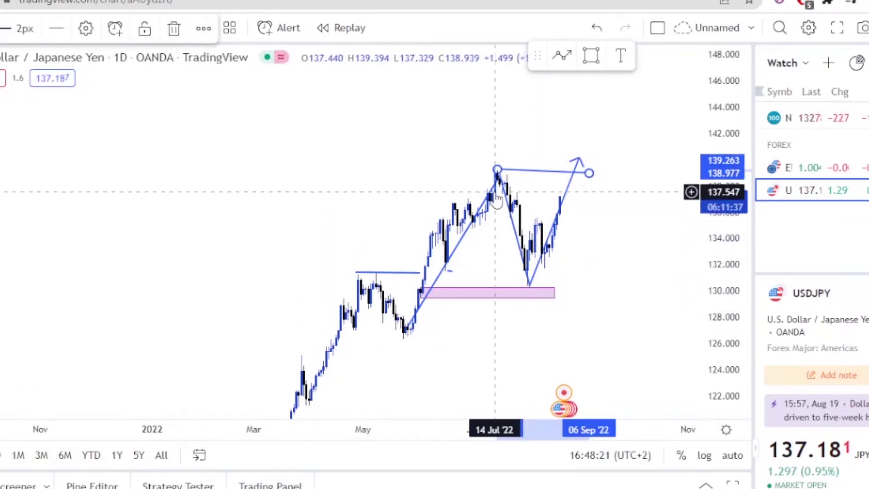
left_click(603, 135)
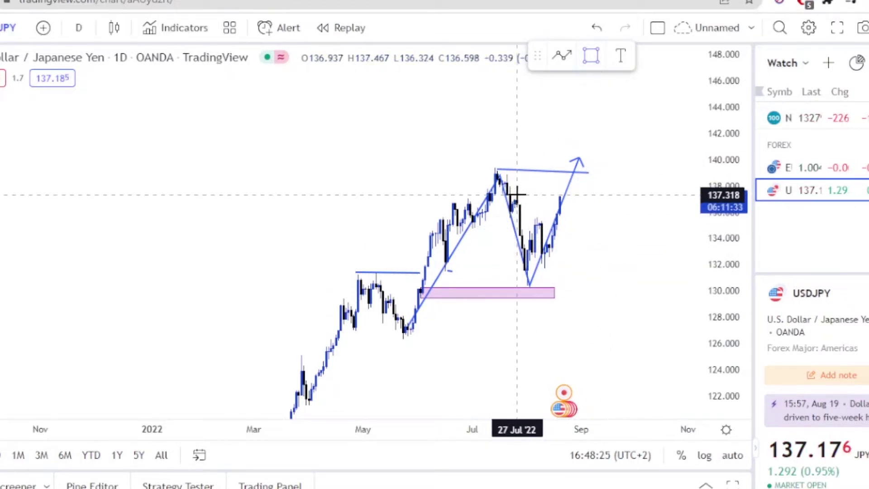
- Add a 136.23–137.32 pink zone and sketch an arrowed path down to ~128, then up to ~142.7
left_click_drag(517, 196, 637, 209)
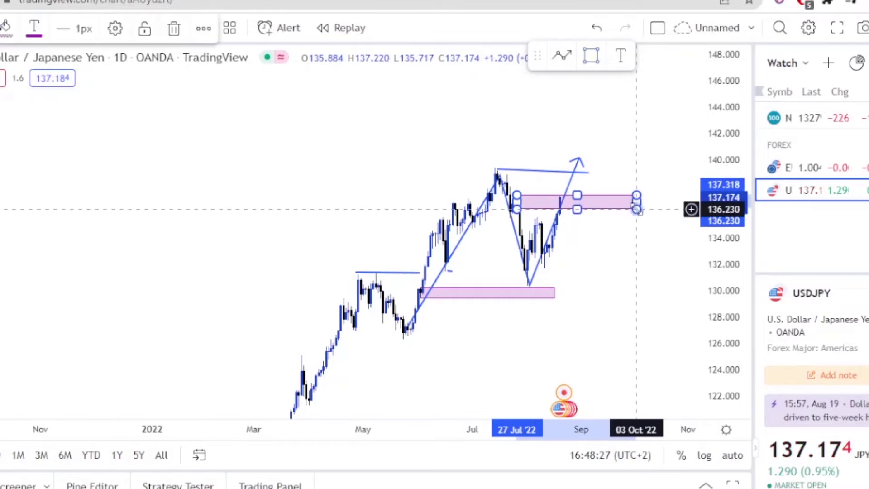
left_click(563, 74)
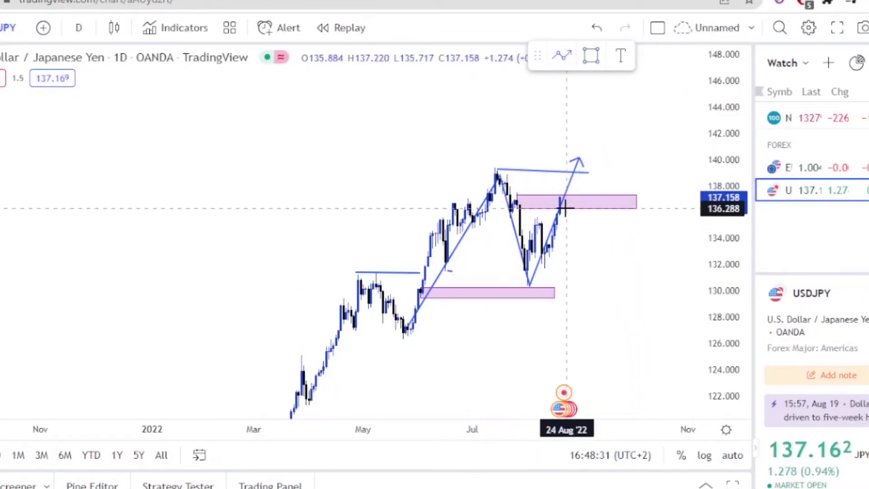
mouse_move(562, 208)
left_mouse_down()
mouse_move(578, 326)
mouse_move(588, 336)
mouse_move(592, 326)
left_mouse_up()
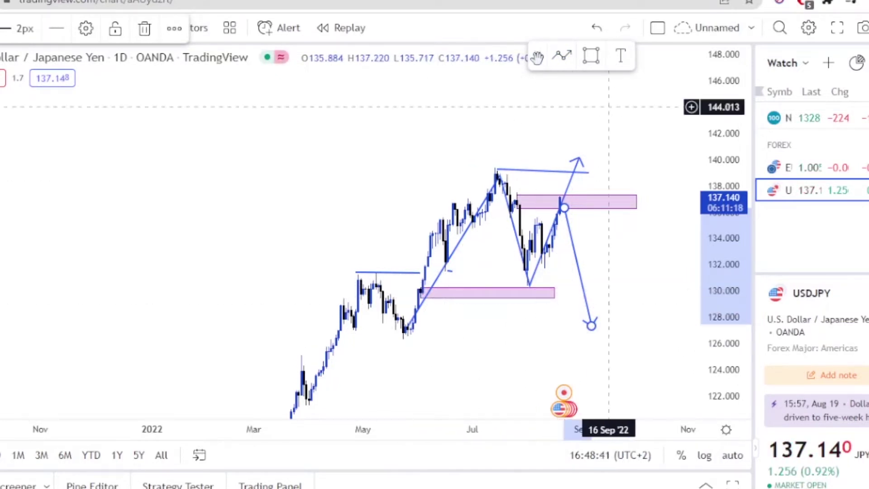
left_click(570, 117)
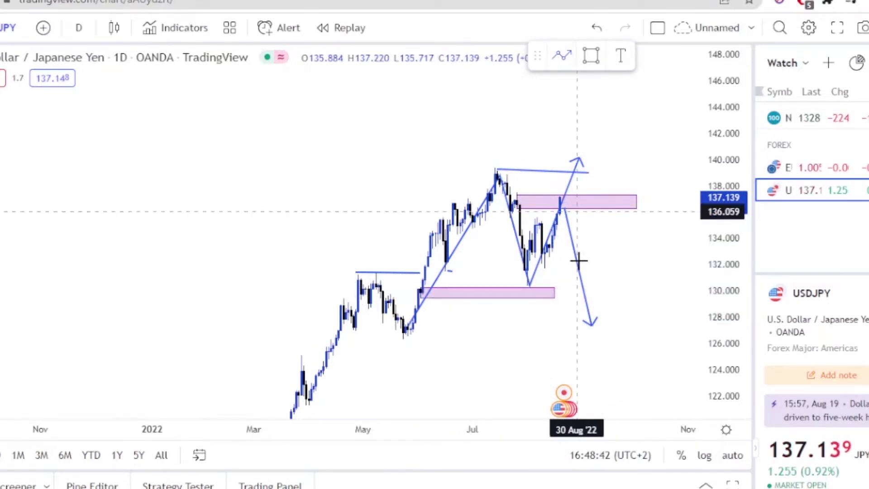
left_click(588, 320)
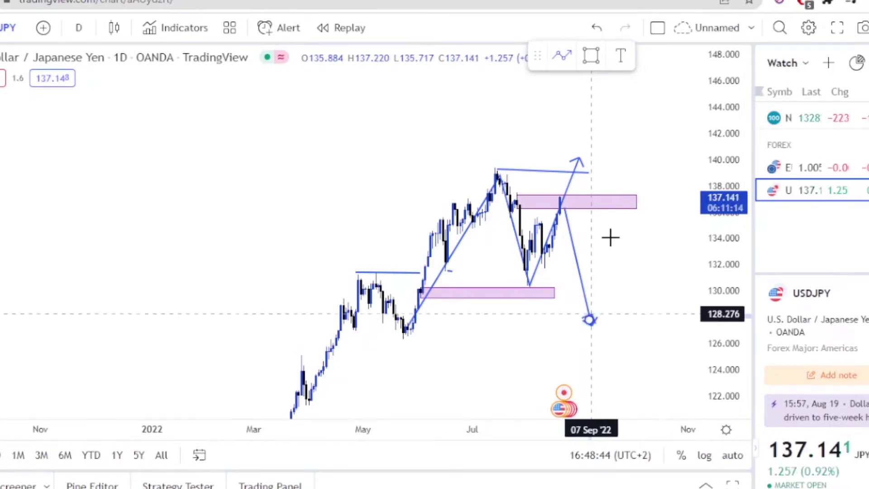
double_click(661, 124)
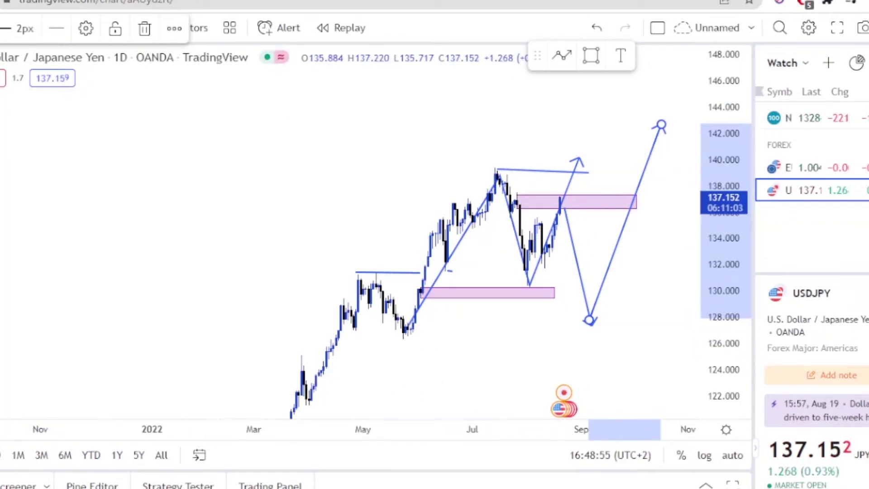
left_click(9, 112)
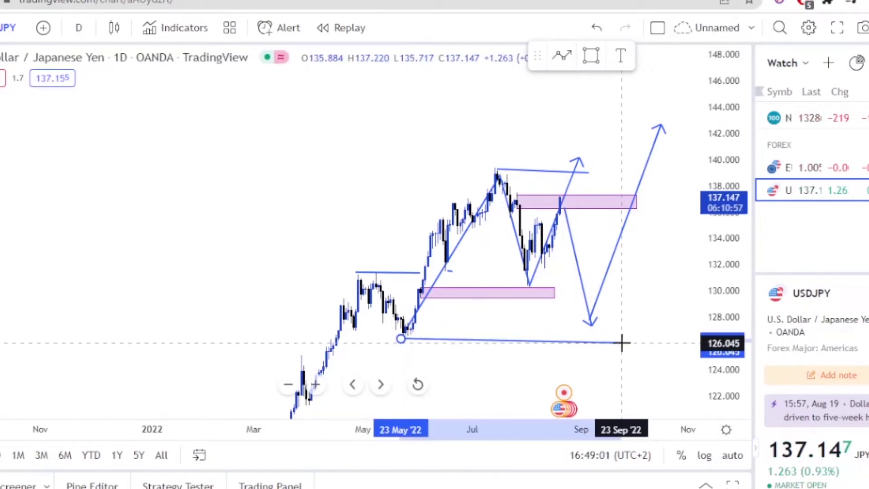
- Finish the May-low line at 126.27 and change the chart interval to 4 hours
left_click(666, 339)
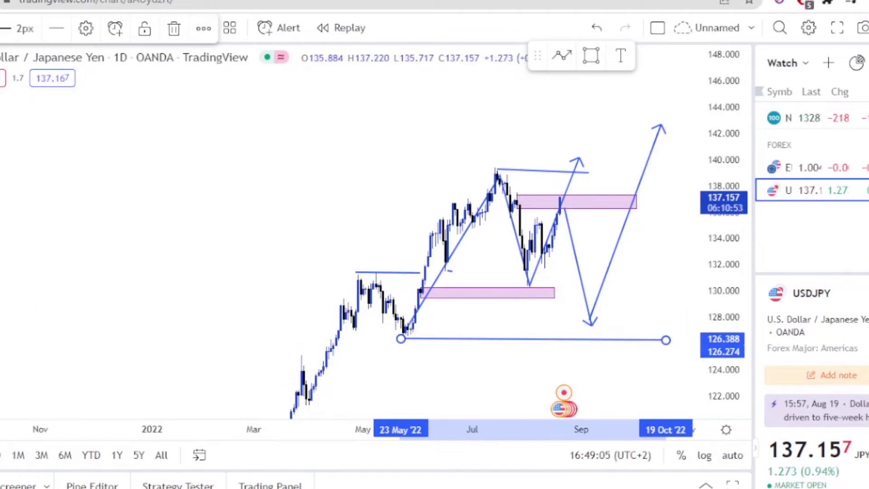
left_click(402, 144)
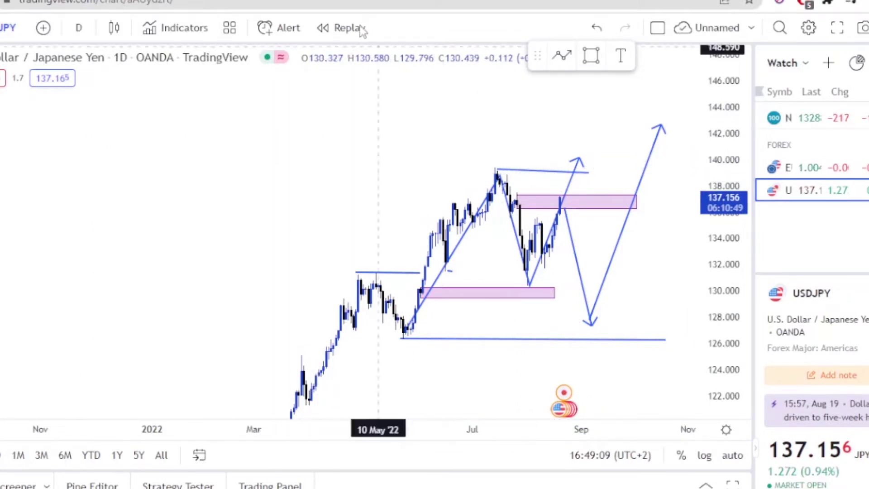
left_click(78, 30)
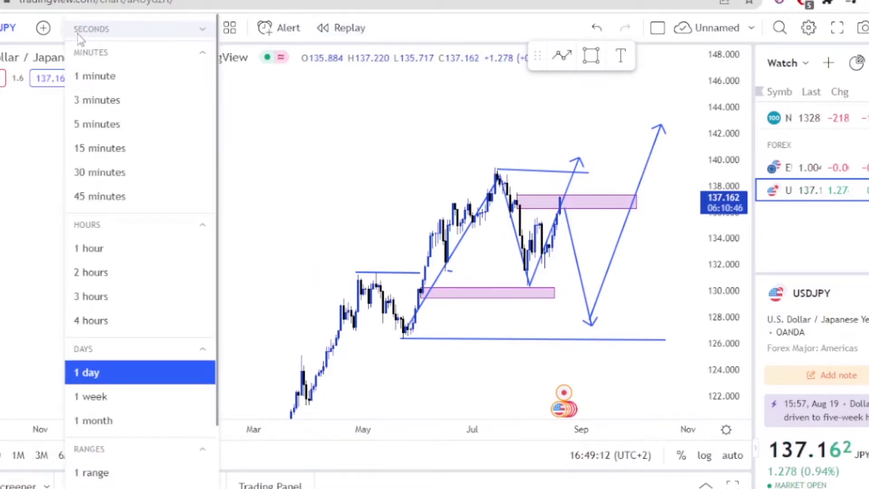
left_click(96, 320)
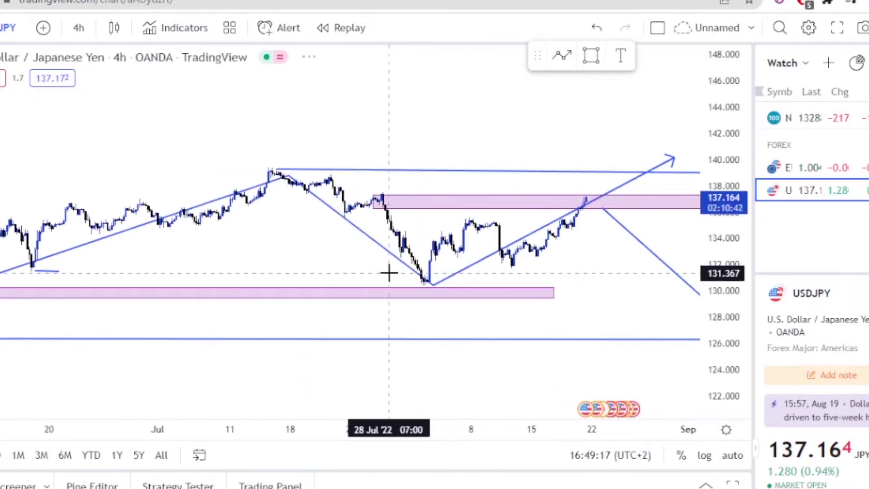
- Zoom the 4-hour chart onto the July–August swings, cancelling a stray trend line
scroll(389, 272, "down", 5)
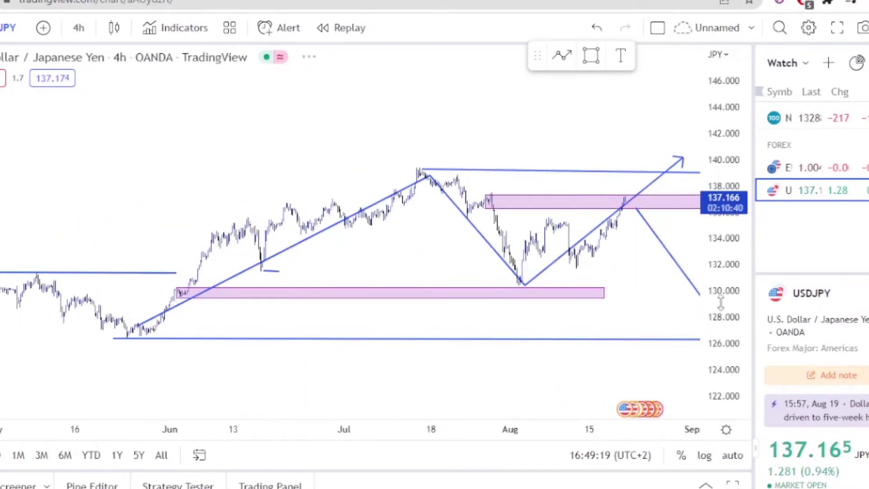
scroll(583, 301, "up", 3)
scroll(433, 287, "up", 4)
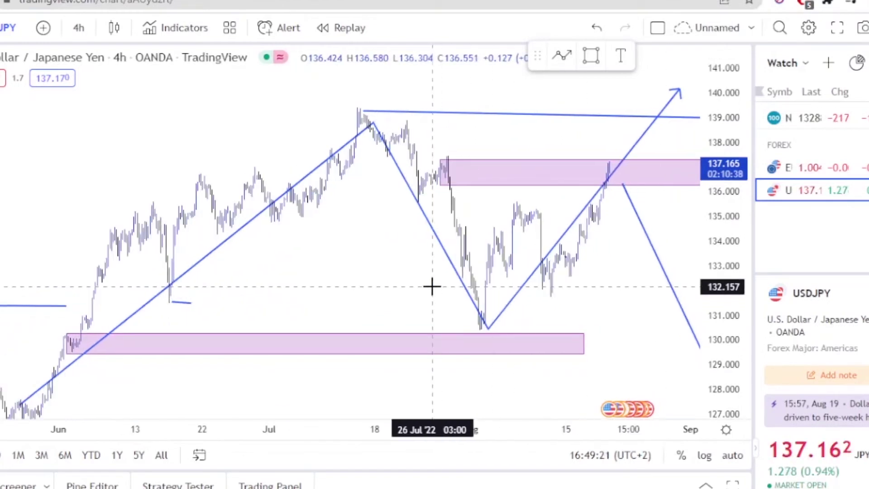
scroll(433, 287, "up", 2)
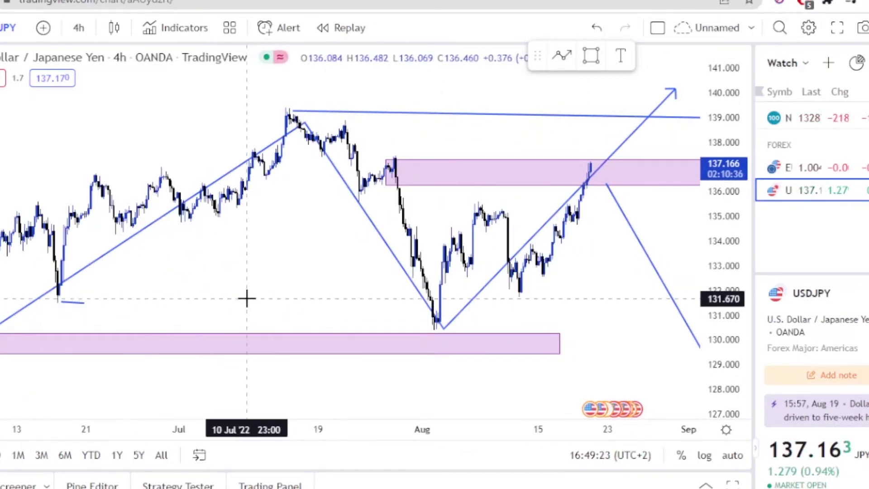
left_click(221, 304)
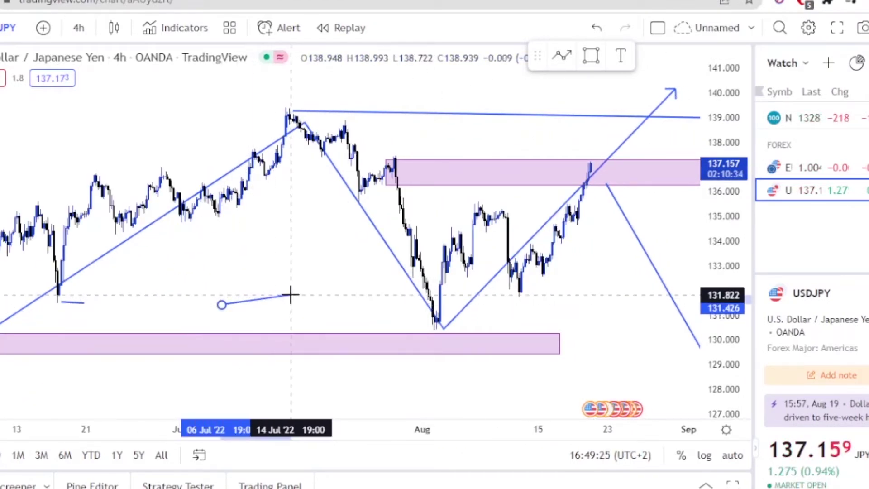
key("Escape")
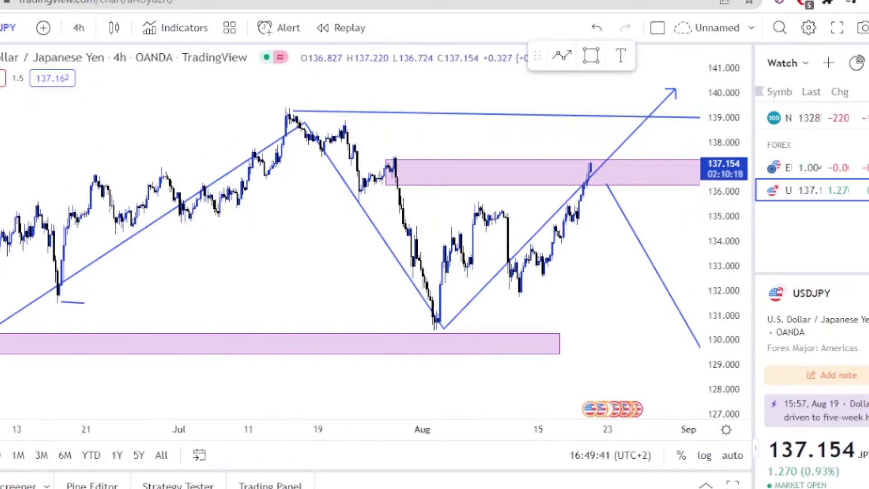
- Trace a zigzag from the July high through late-July swings to the pink zone's edge
left_click(562, 56)
left_click(296, 117)
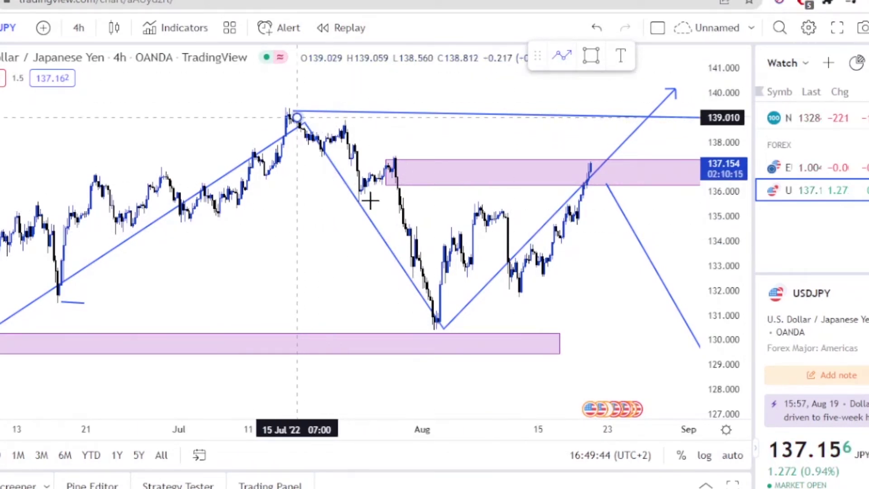
left_click(320, 154)
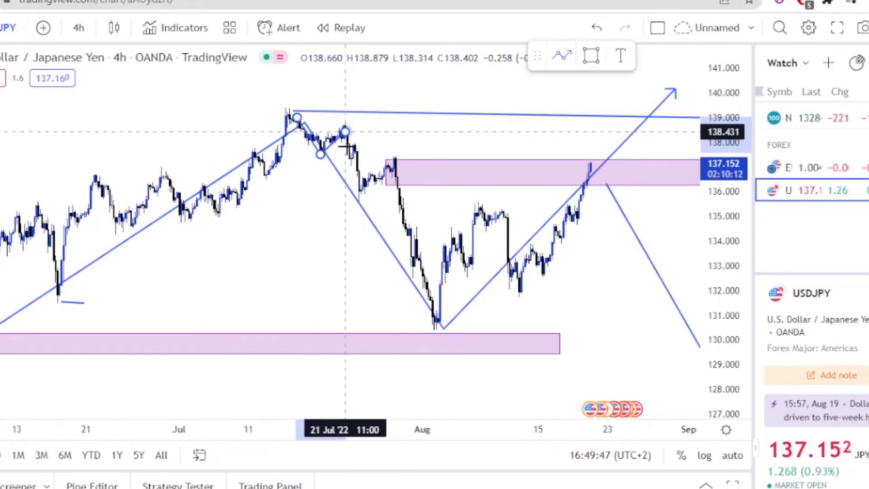
left_click(345, 132)
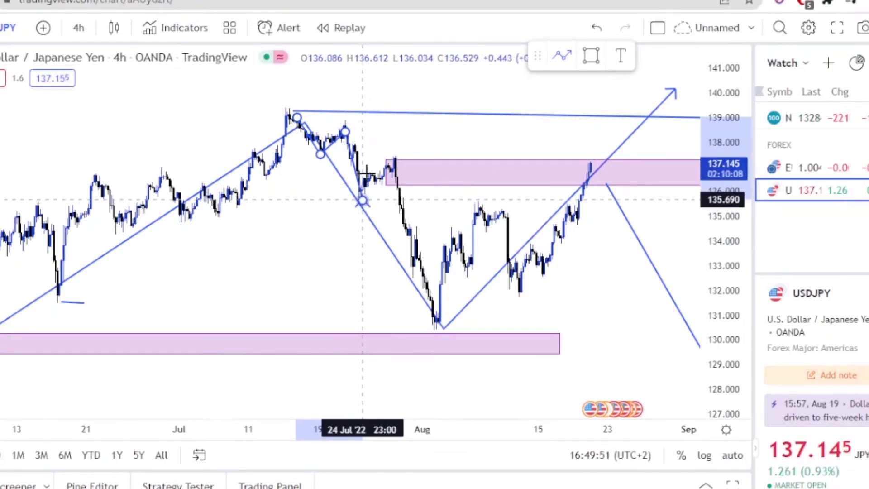
left_click(362, 200)
left_click(396, 159)
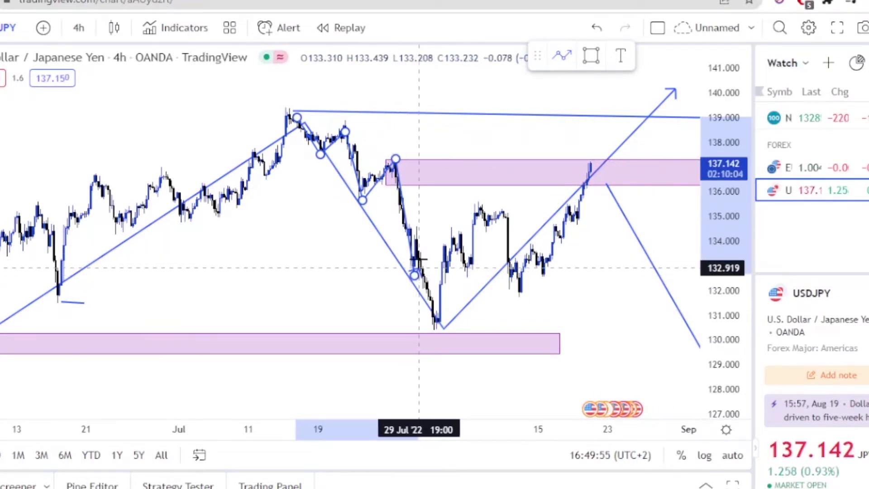
- Add a path from the drop near 134 down to the August low and up to the early-August high
left_click(414, 231)
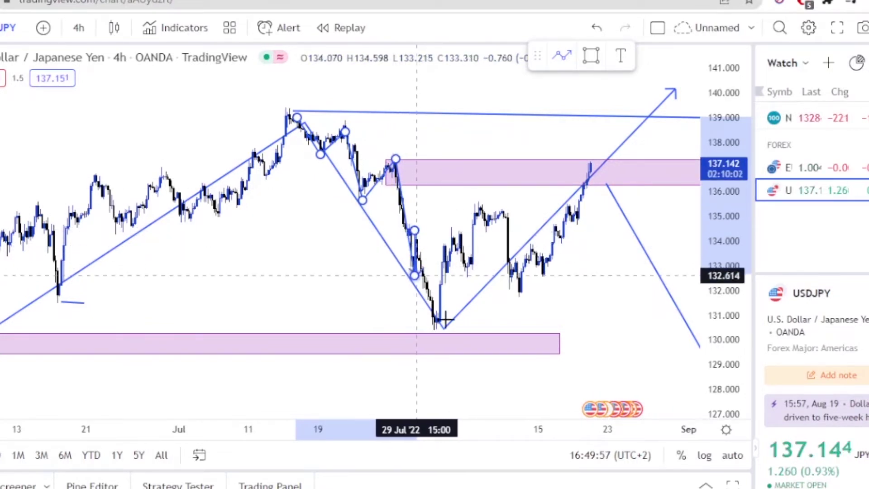
left_click(441, 329)
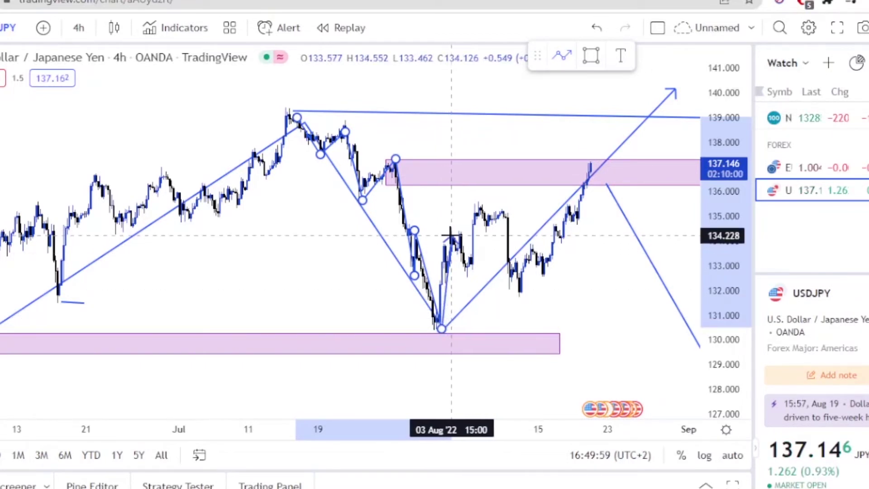
left_click(480, 200)
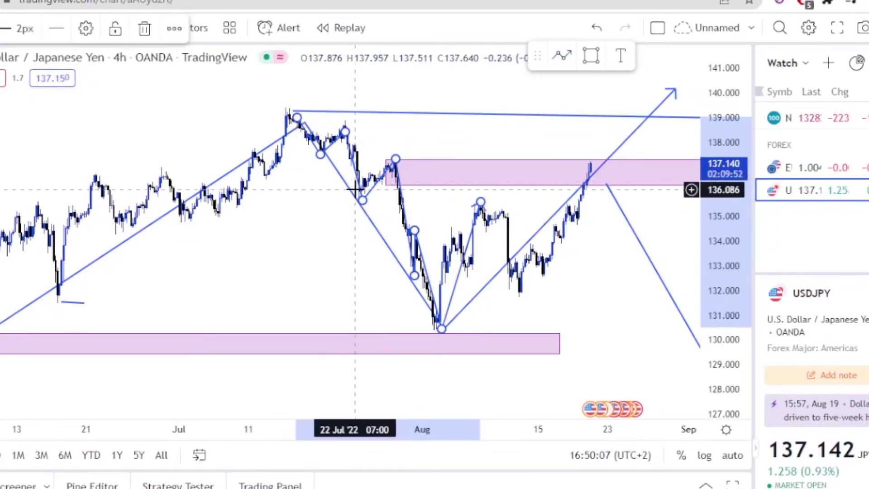
left_click(356, 200)
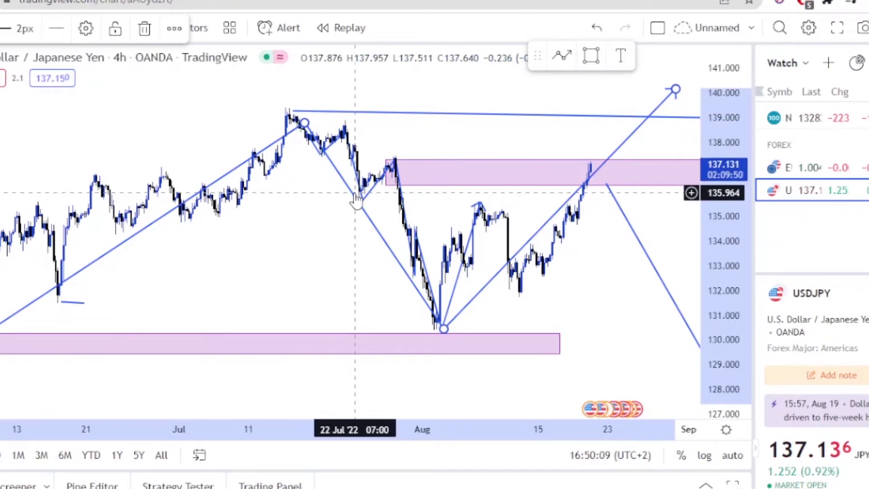
- Delete the long rising trend line and the big zigzag drawing
key("Delete")
left_click(367, 195)
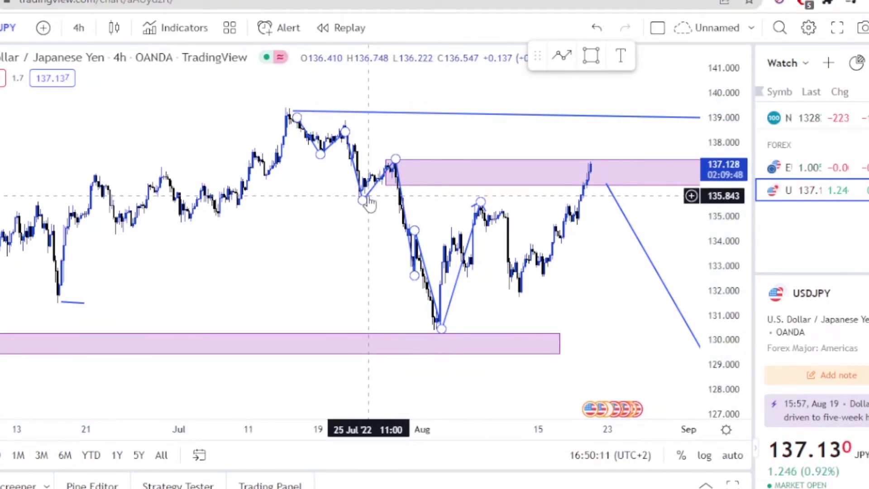
key("Delete")
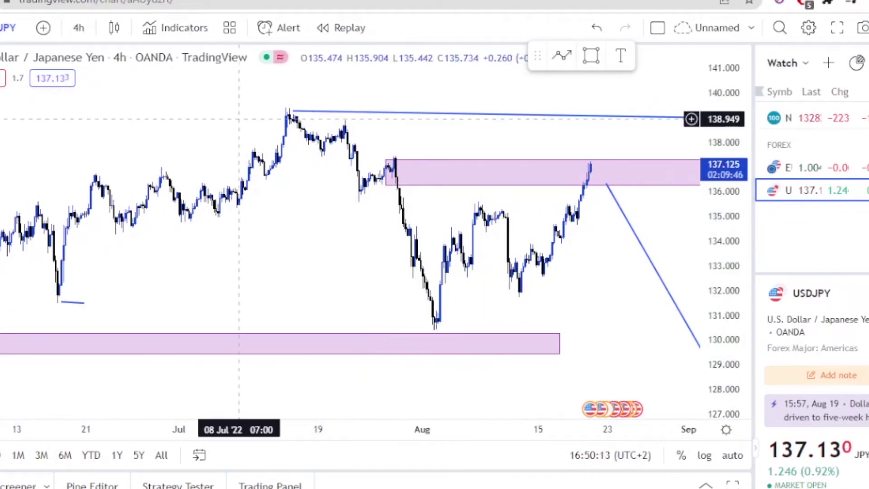
double_click(294, 110)
key("Escape")
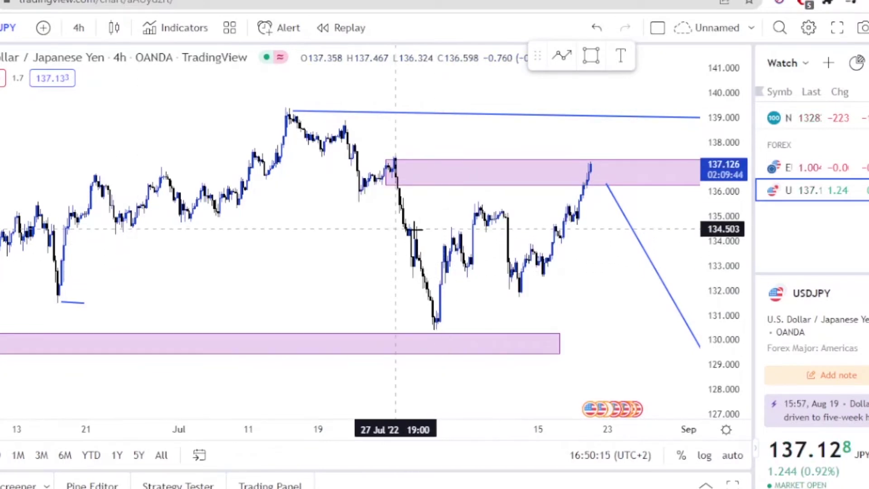
- Draw a short horizontal line at about 134.56 from late July to the early-August swing
left_click(414, 226)
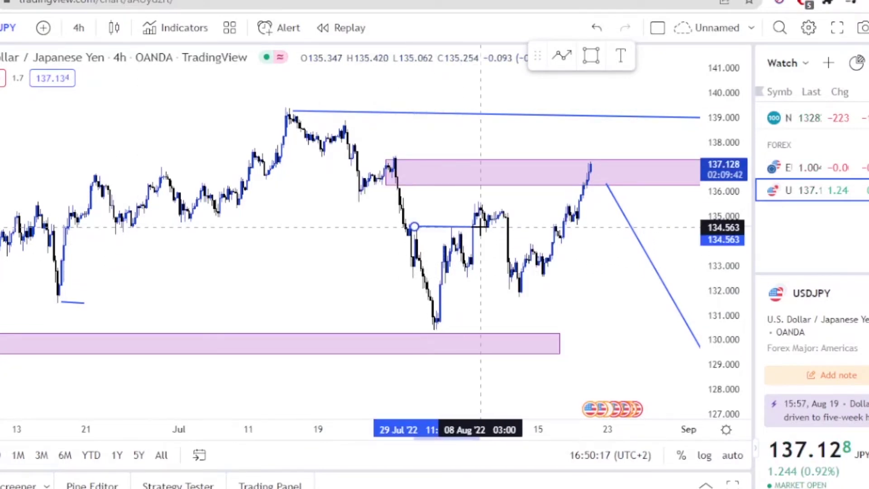
left_click(471, 227)
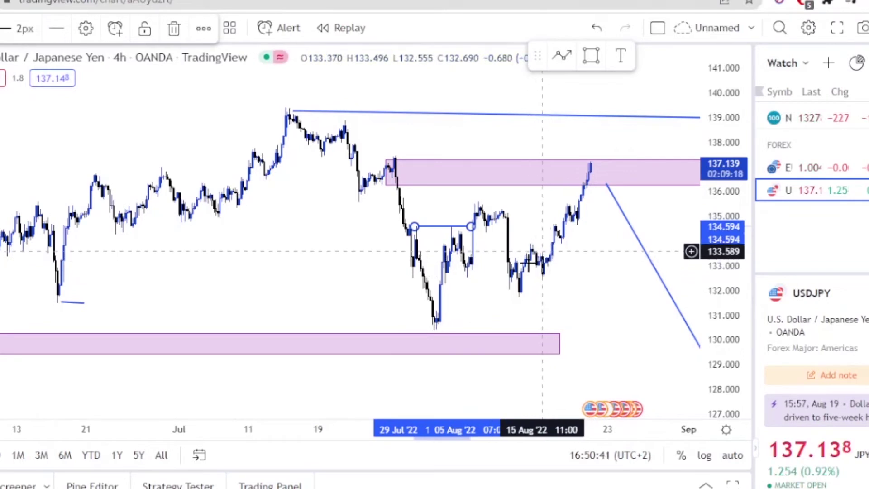
scroll(369, 195, "up", 1)
left_click(114, 139)
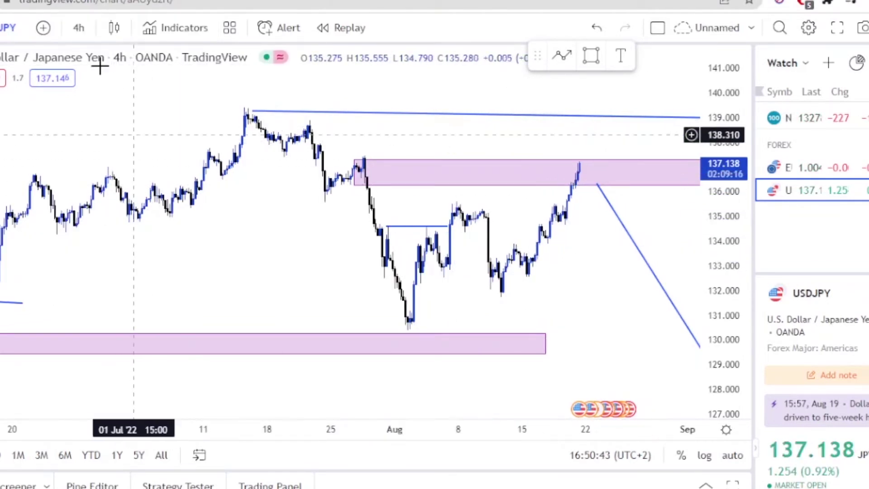
- Change the chart interval from 4 hours to 15 minutes
left_click(80, 30)
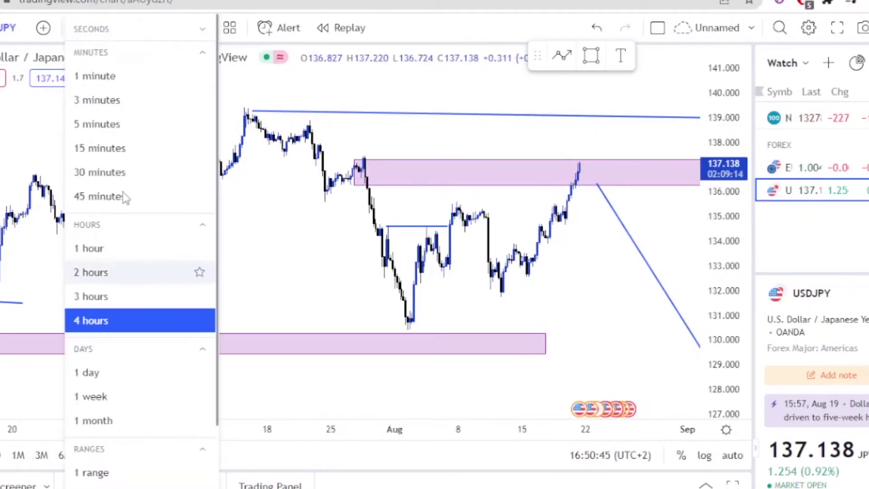
left_click(115, 150)
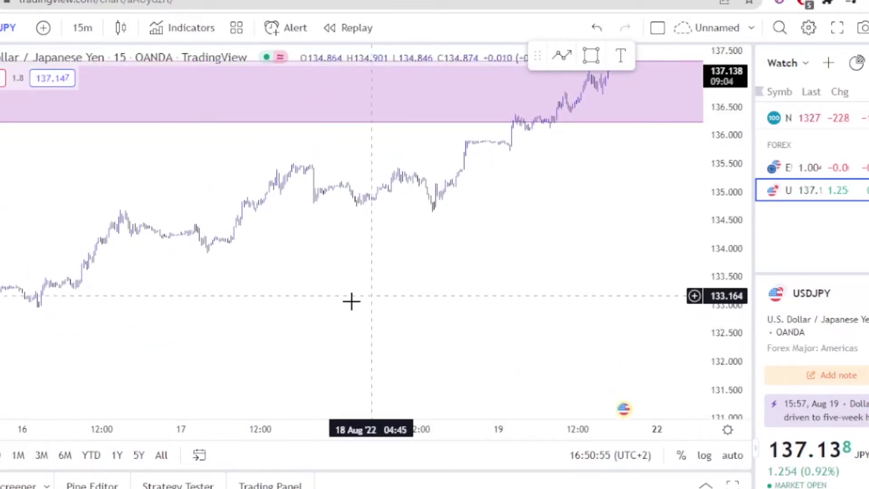
- Pan and zoom the 15-minute chart back to the 10–11 August lows near 132.03
scroll(529, 307, "left", 5)
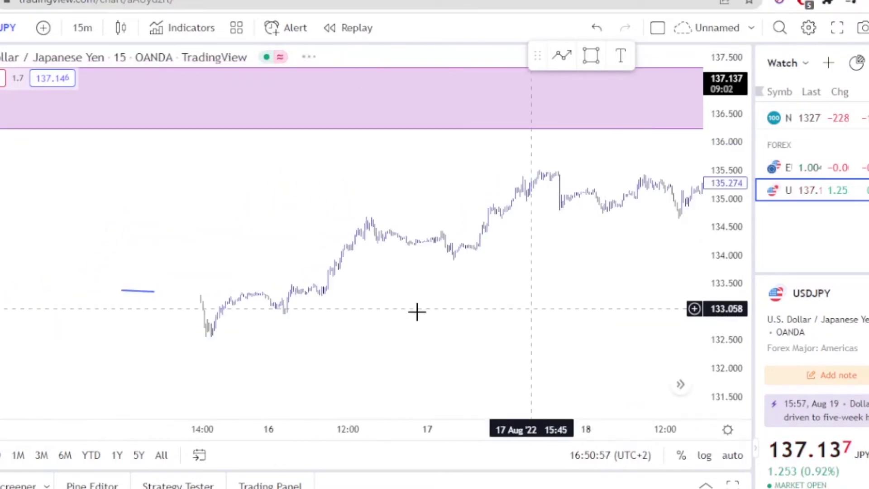
scroll(729, 314, "up", 3)
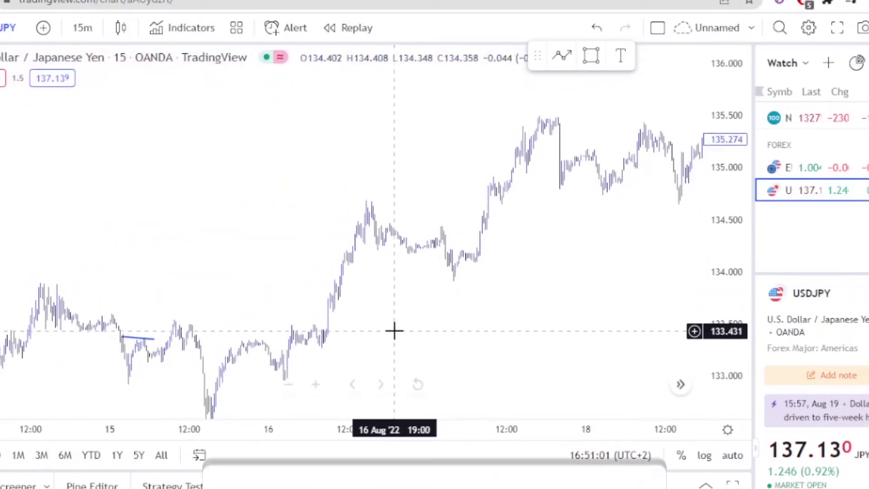
left_click_drag(394, 329, 695, 211)
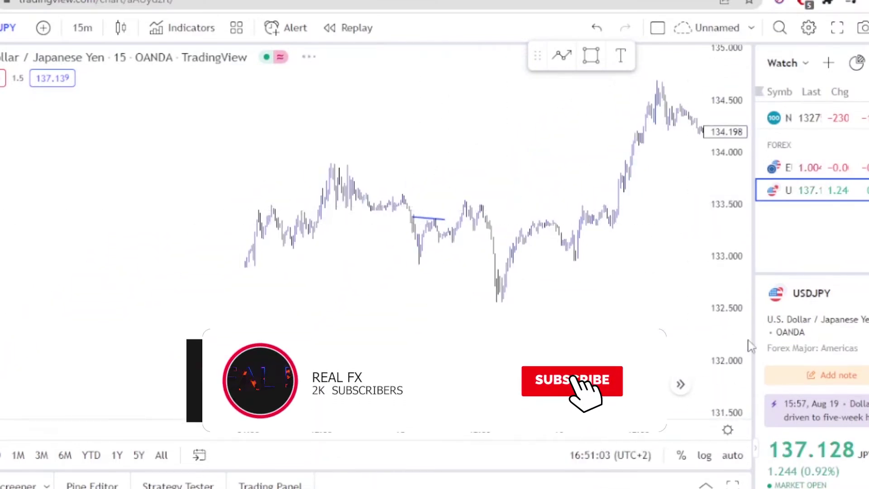
scroll(718, 334, "up", 2)
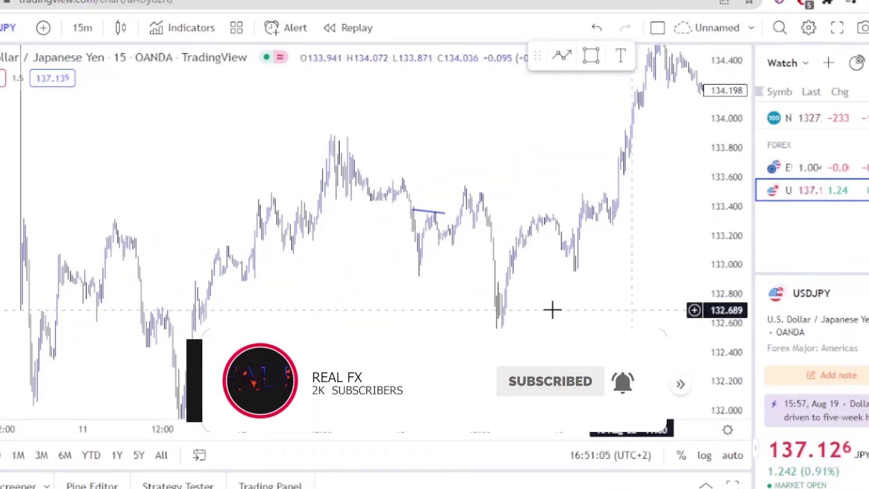
scroll(551, 308, "up", 2)
left_click_drag(194, 299, 353, 254)
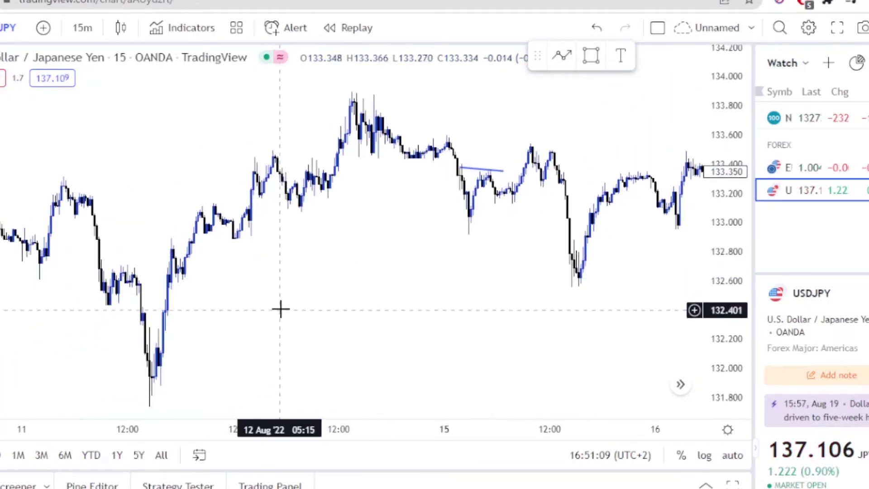
left_click_drag(282, 308, 412, 262)
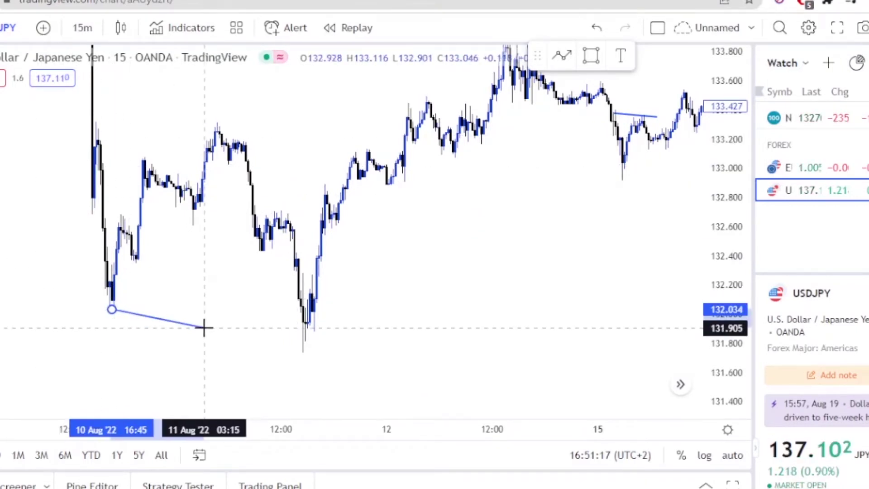
- End the 132.03 low line at the 11 August low and add a horizontal line near 133.30 from the 11 August high
left_click(300, 316)
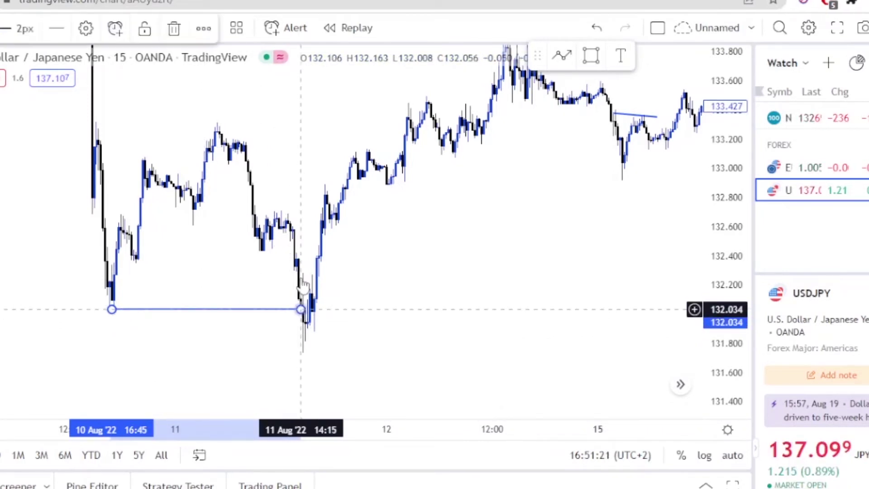
left_click_drag(306, 124, 281, 162)
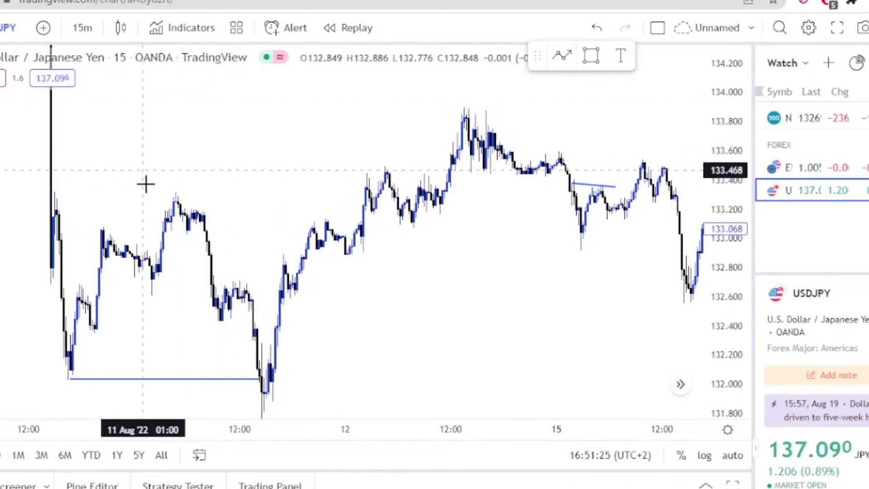
left_click(366, 194)
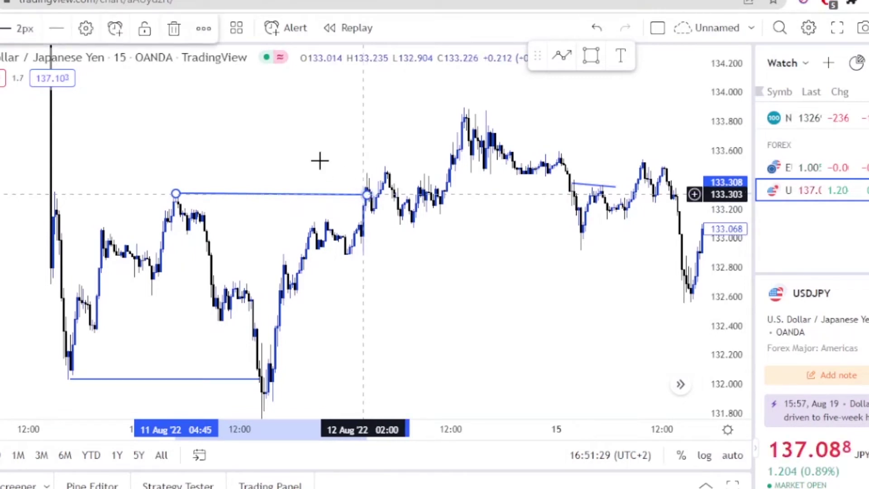
left_click(287, 165)
left_click_drag(287, 165, 204, 170)
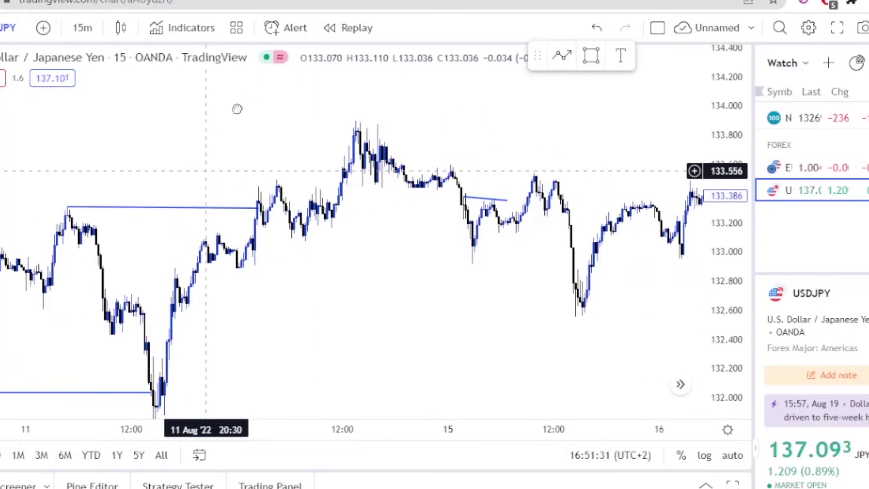
left_click_drag(237, 109, 244, 98)
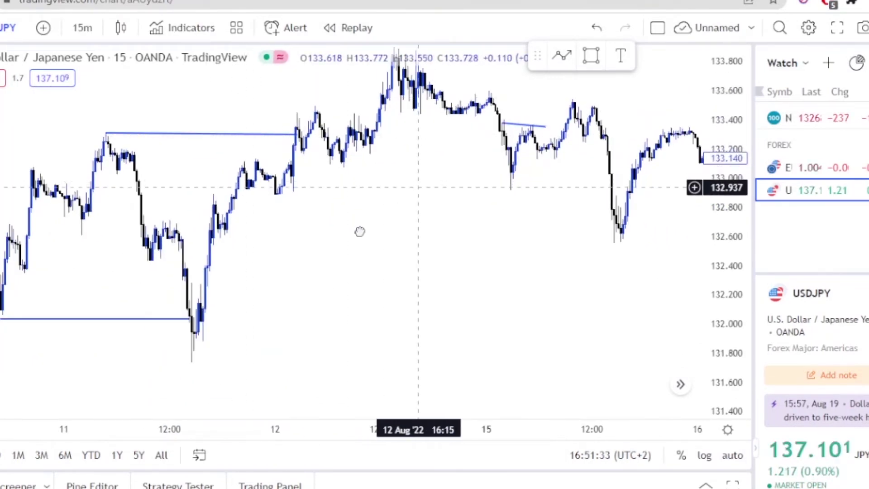
left_click_drag(417, 187, 322, 258)
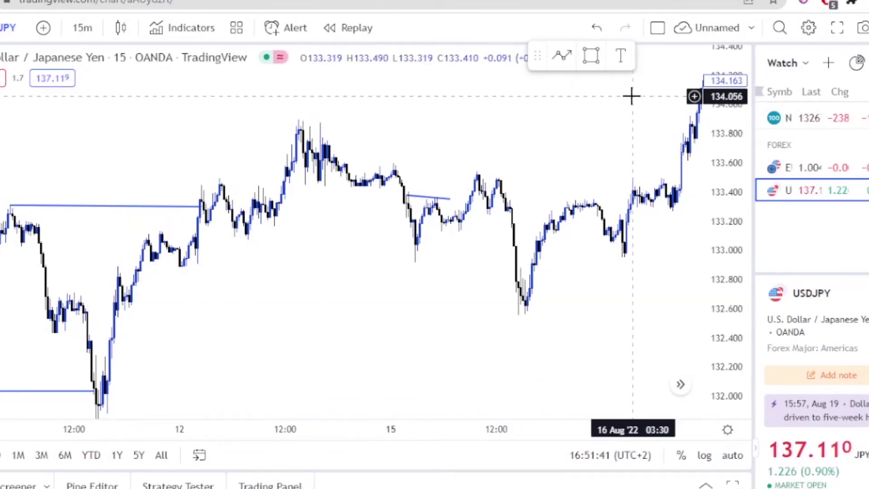
left_click(562, 57)
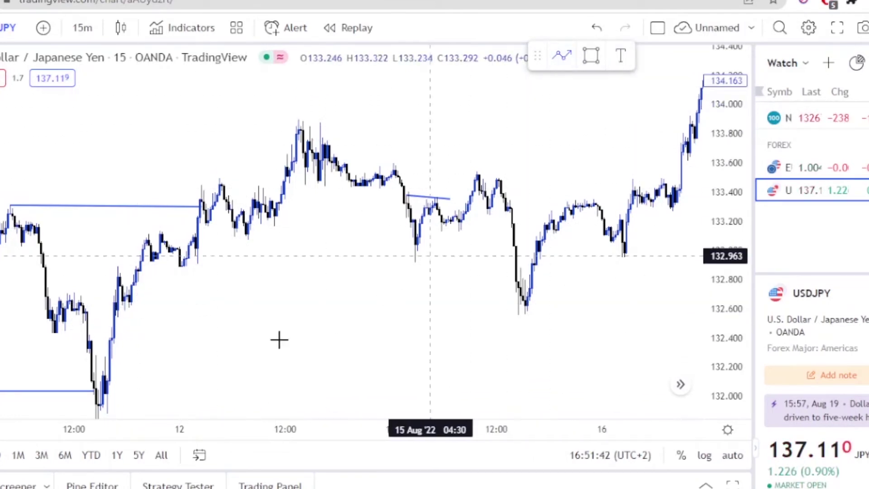
- Draw a rising line from the 11 Aug low to the 12 Aug high, plus a ~132.87 line to the 15 Aug low
left_click(111, 400)
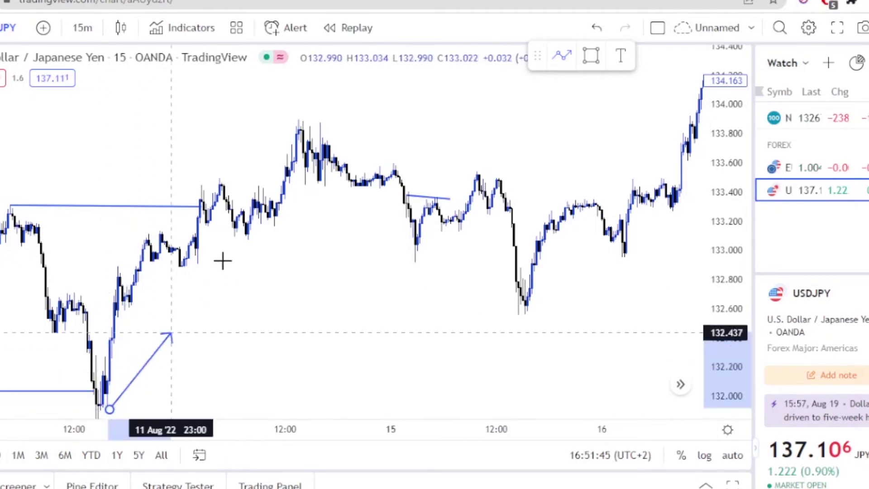
left_click(301, 129)
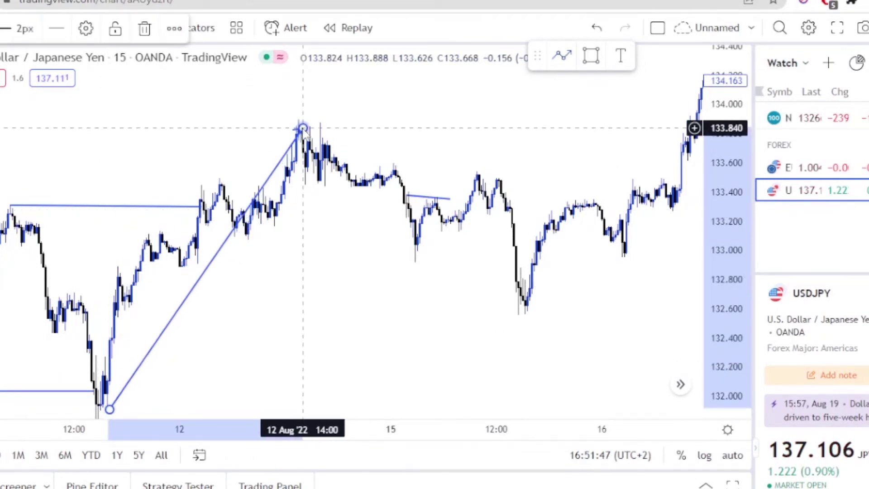
left_click_drag(303, 296, 323, 296)
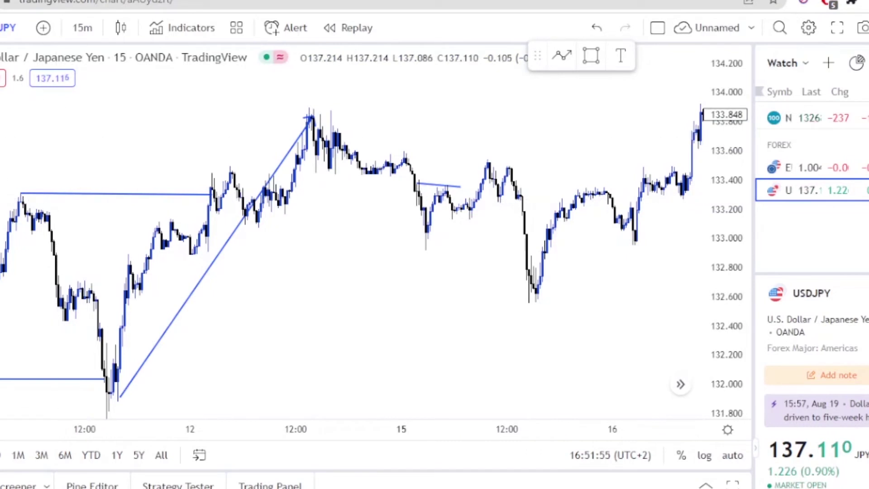
left_click(190, 257)
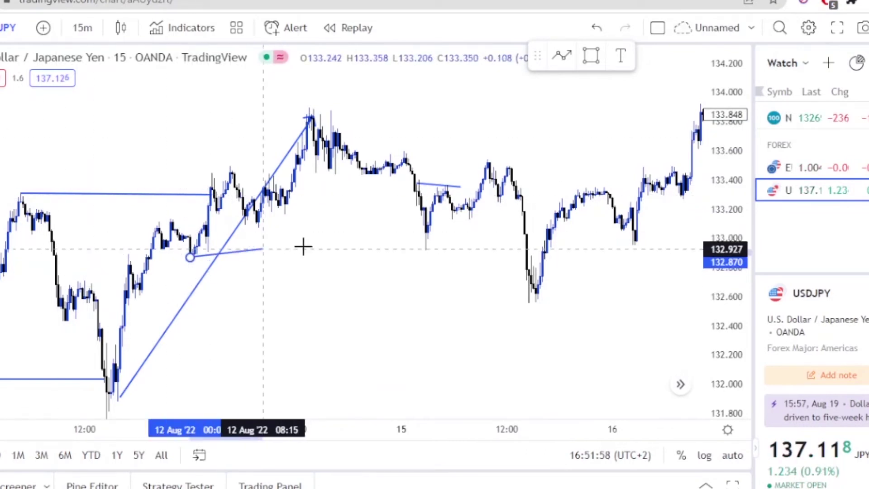
left_click(429, 251)
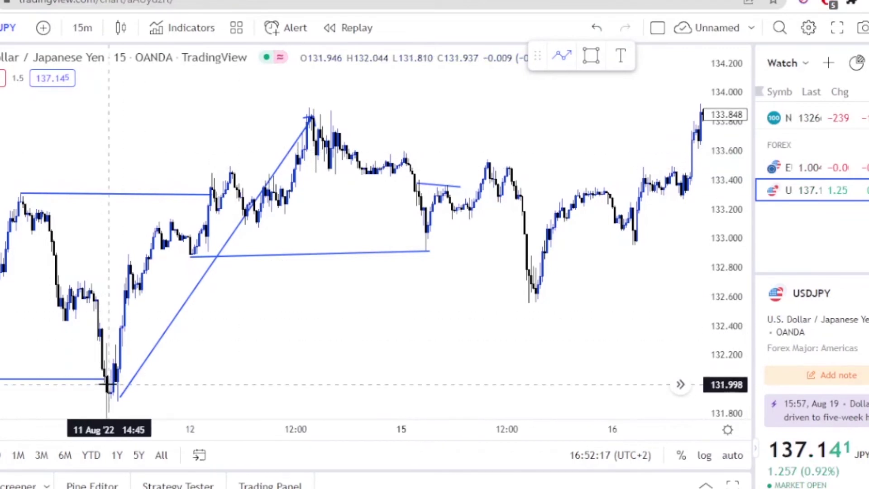
- Sketch a zigzag price path from the 11 August low up to the peak and down to the 15 August low
mouse_move(108, 385)
left_mouse_down()
mouse_move(124, 341)
mouse_move(130, 256)
mouse_move(135, 270)
left_mouse_up()
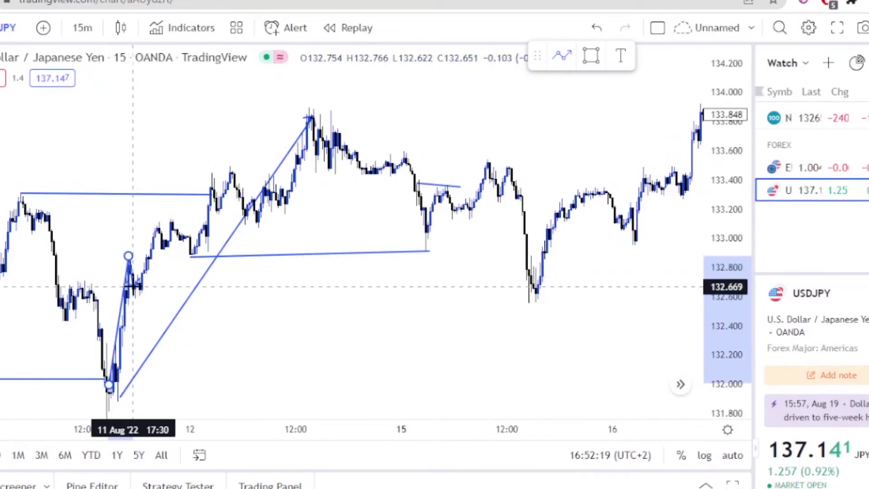
left_click(133, 286)
left_click(174, 224)
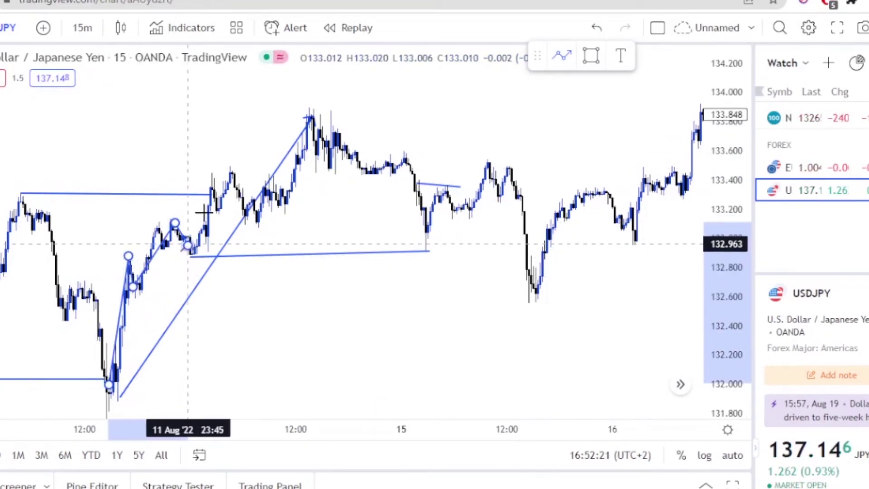
left_click(188, 244)
left_click(240, 178)
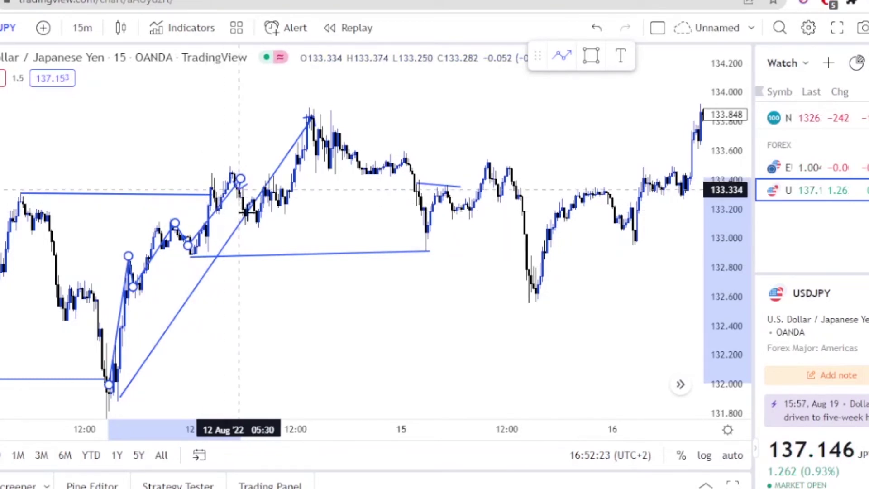
left_click(269, 210)
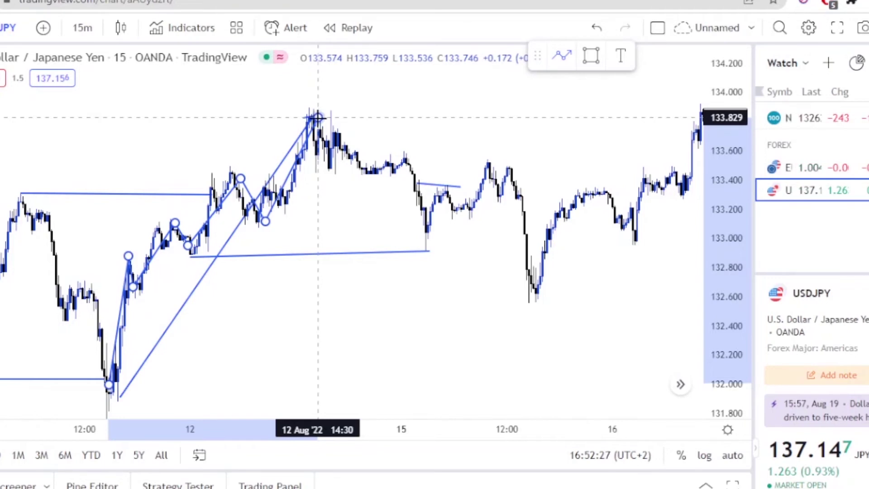
left_click(318, 117)
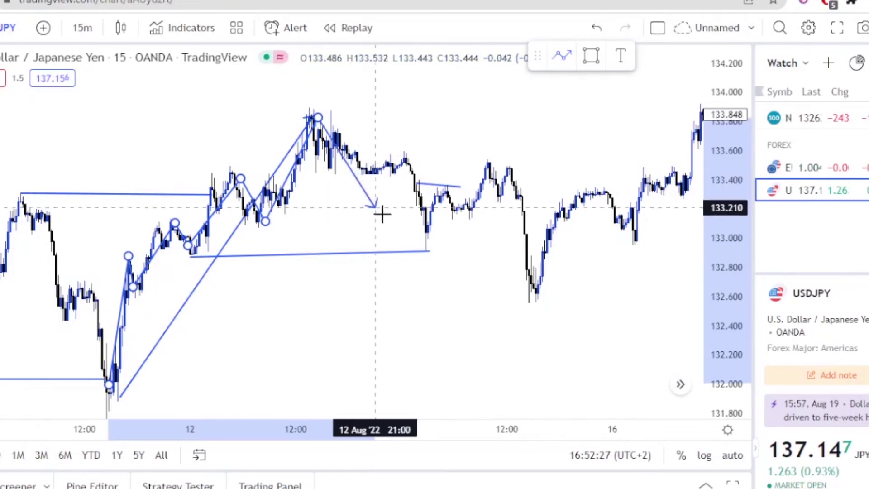
left_click(425, 250)
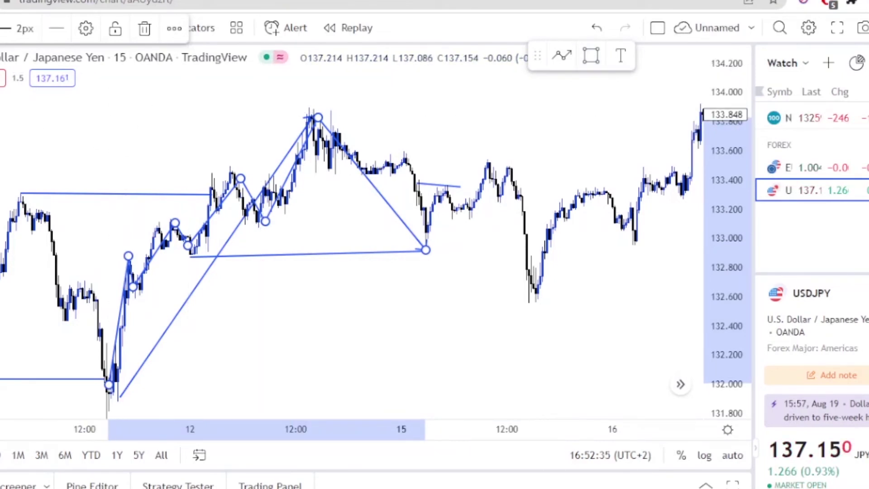
- Draw a horizontal line near 133.1 spanning 12 to 15 August
key("alt+t")
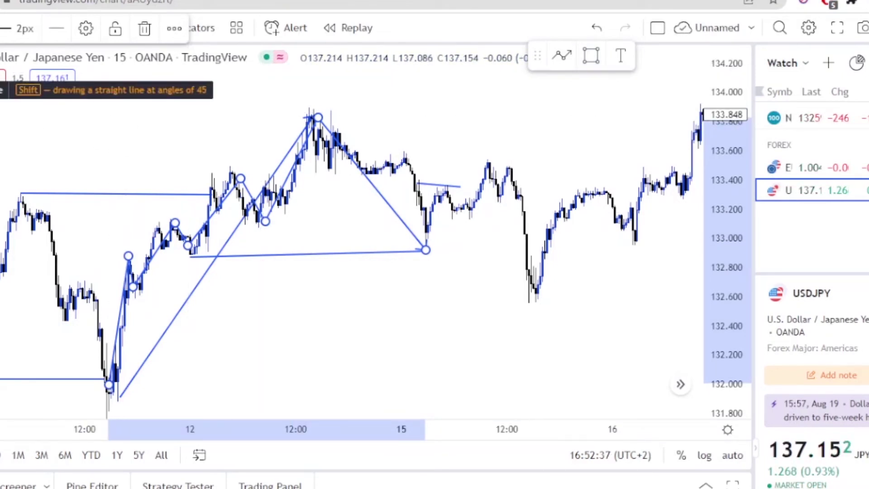
key("Escape")
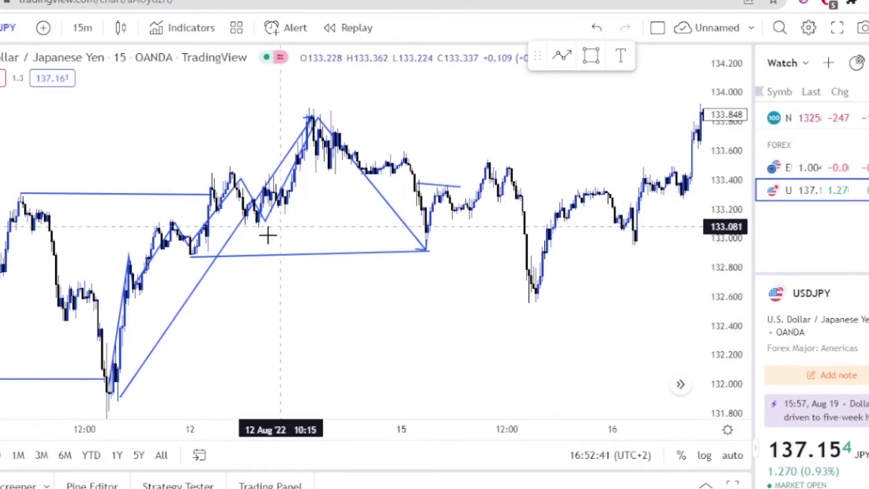
left_click_drag(261, 222, 421, 223)
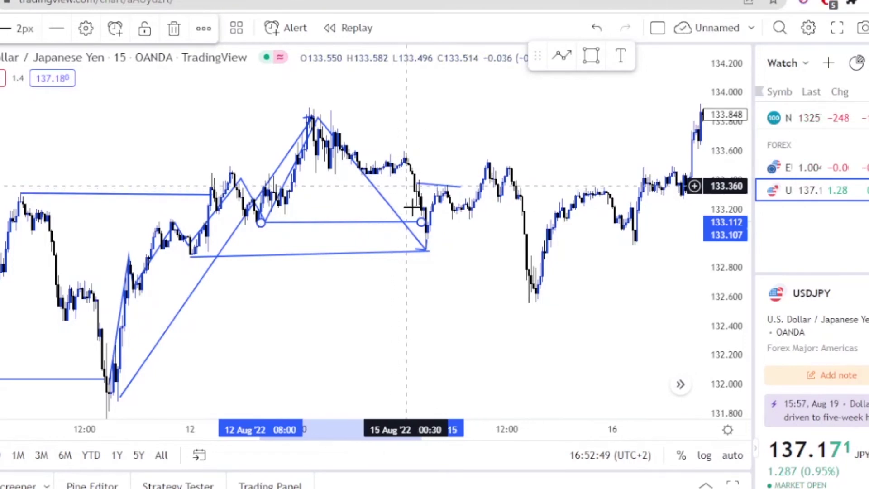
left_click(348, 229)
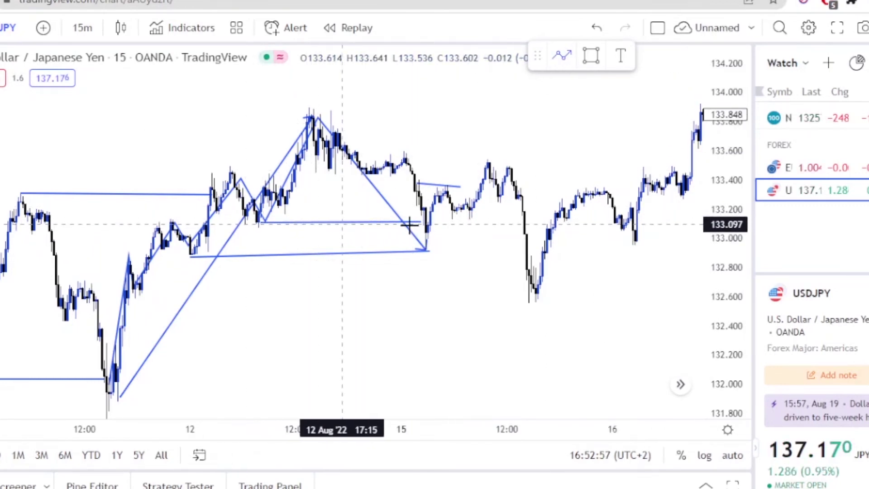
- Redraw the price path from the peak via the 15 August swing high near 133.6 down to 132.56
left_click_drag(409, 156, 425, 245)
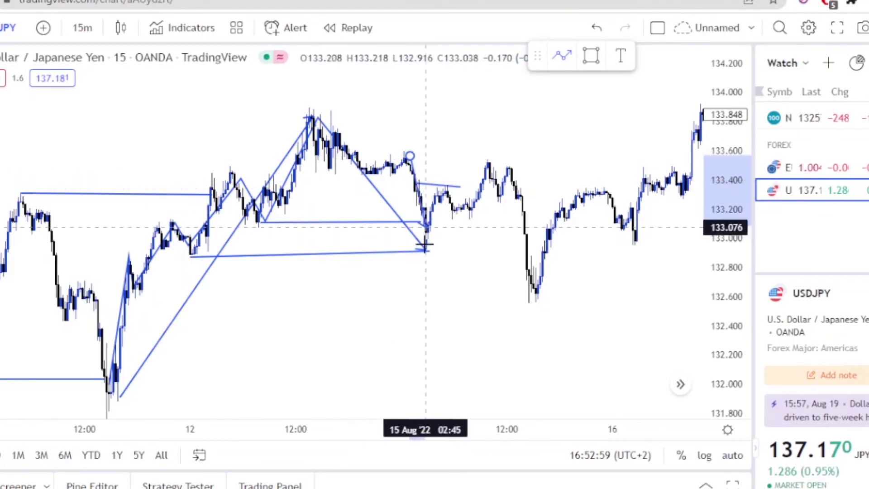
key("Escape")
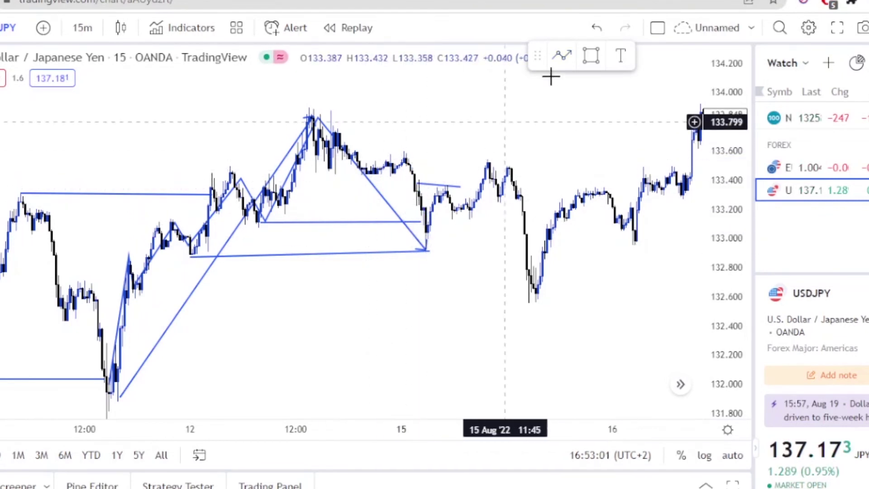
mouse_move(318, 115)
left_mouse_down()
mouse_move(423, 234)
mouse_move(426, 256)
mouse_move(431, 245)
left_mouse_up()
left_click(483, 158)
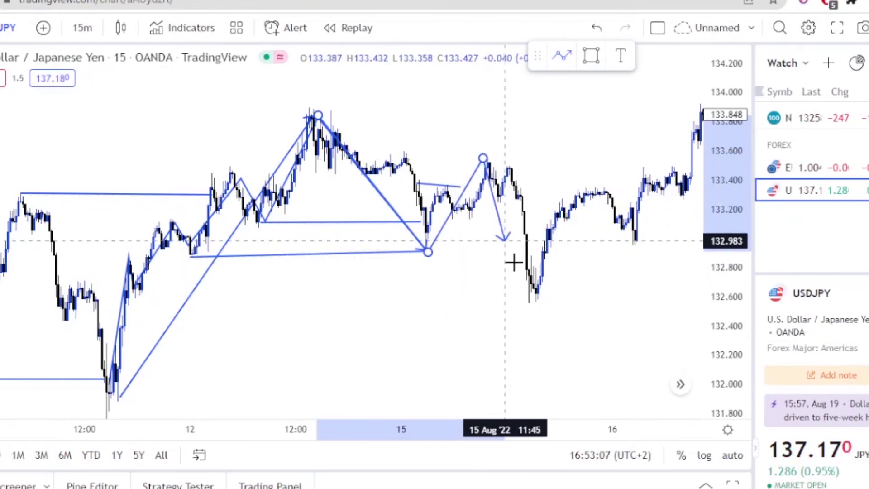
left_click(536, 303)
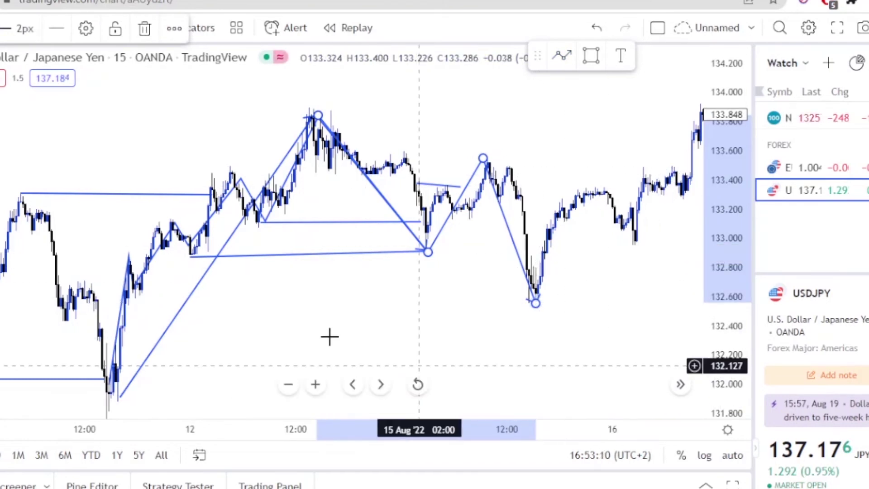
key("Escape")
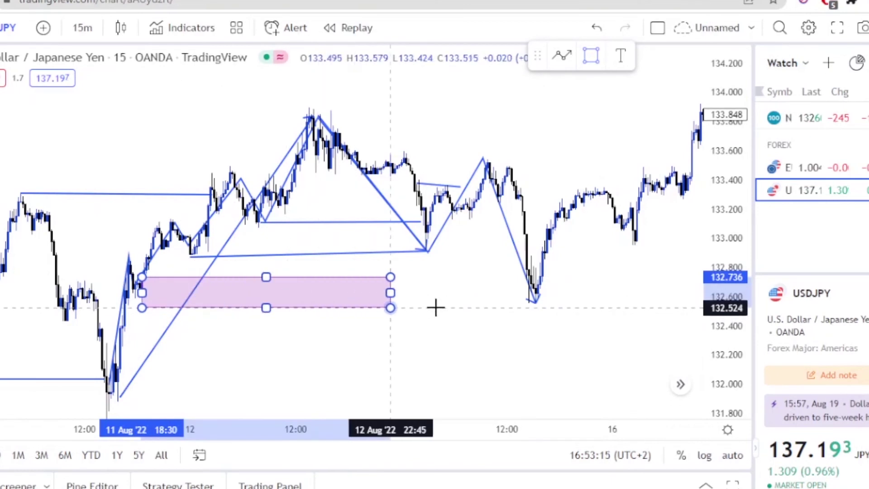
- Finish the pink 132.55–132.74 zone and add a second zone at 131.94–132.25 from 11 to 15 August
left_click(556, 306)
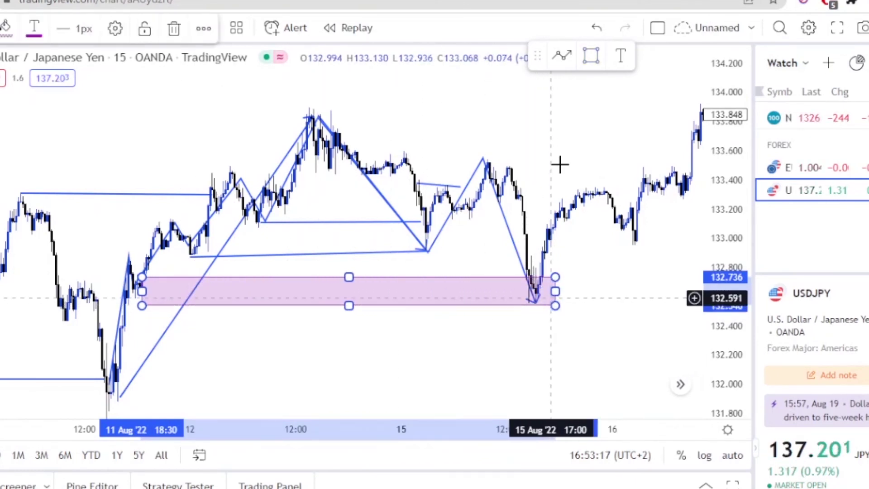
left_click(590, 55)
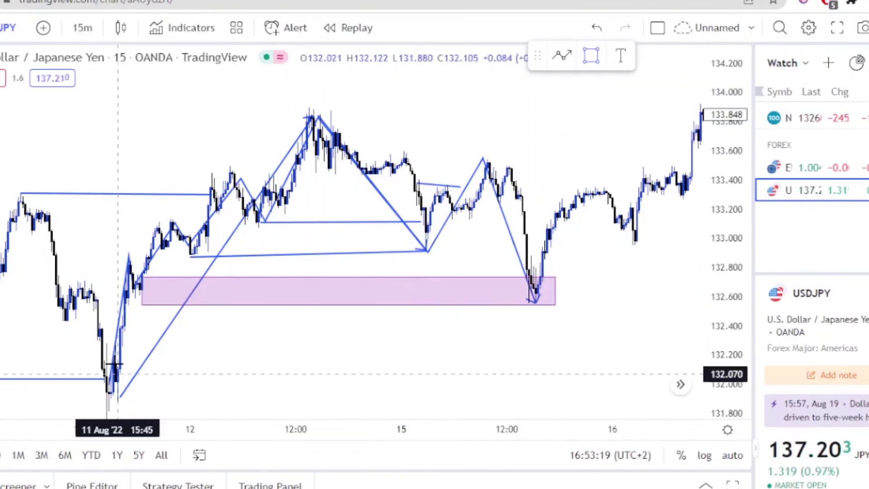
left_click(115, 349)
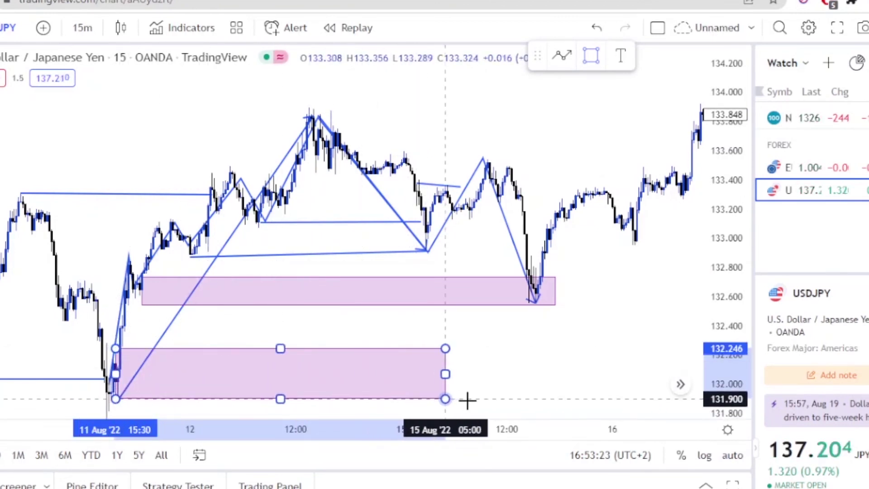
left_click(553, 394)
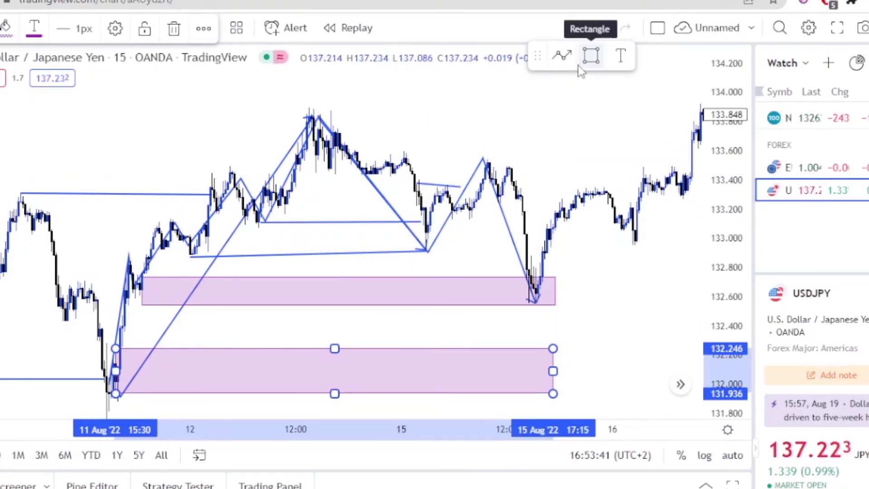
- Draw a thin pink supply zone at about 133.48–133.59 over the 15 August highs, with no text
left_click(588, 57)
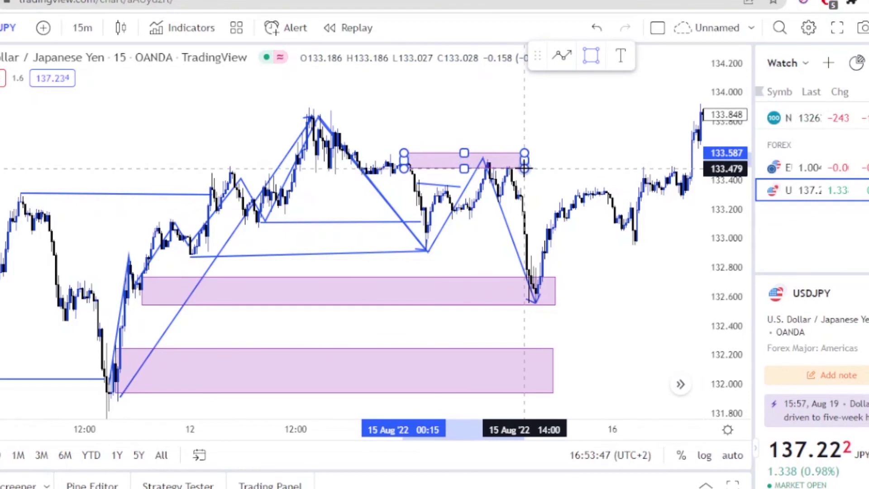
left_click(524, 169)
left_click(34, 28)
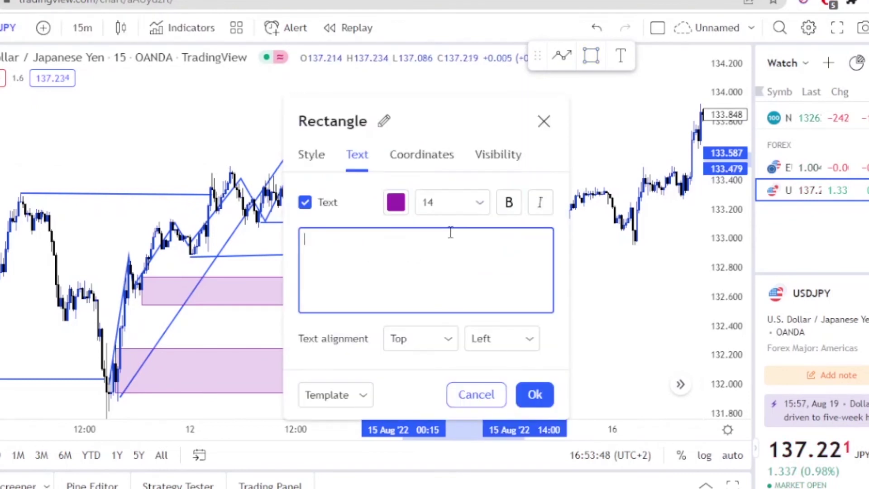
left_click(544, 123)
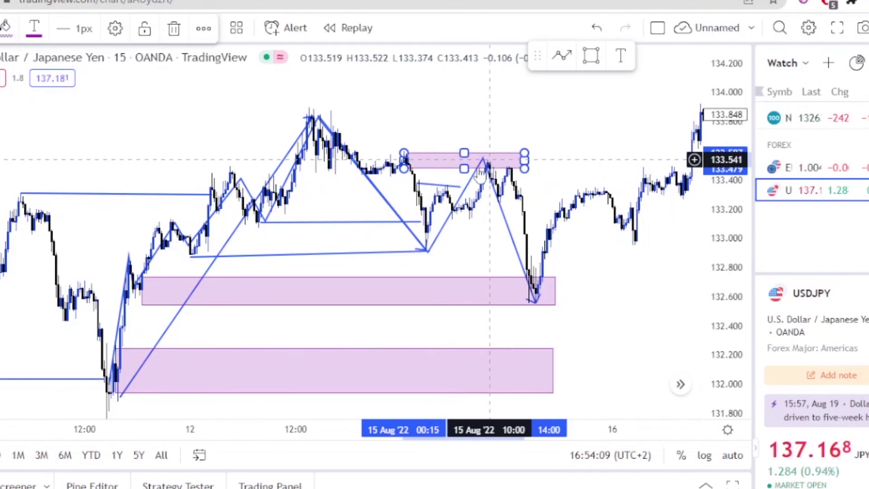
left_click(502, 210)
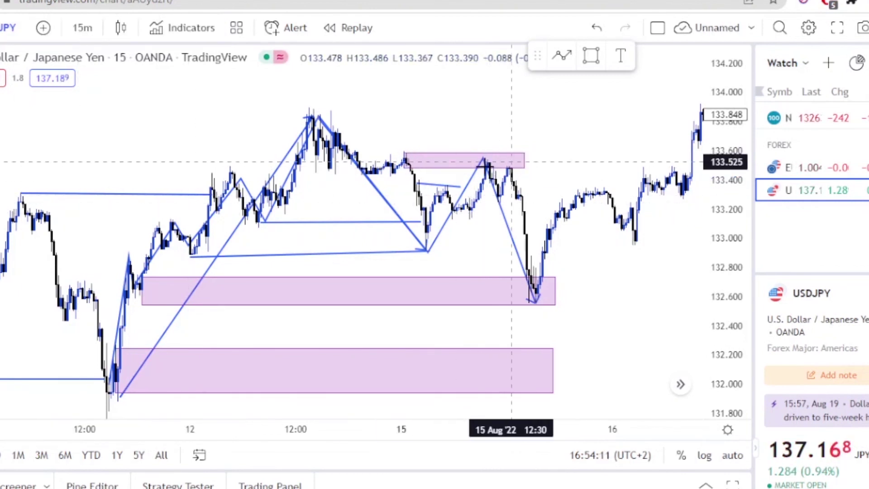
- Place a short position with entry 133.489, stop 133.613 and target 132.916 for a 4.62 risk/reward
left_click(496, 168)
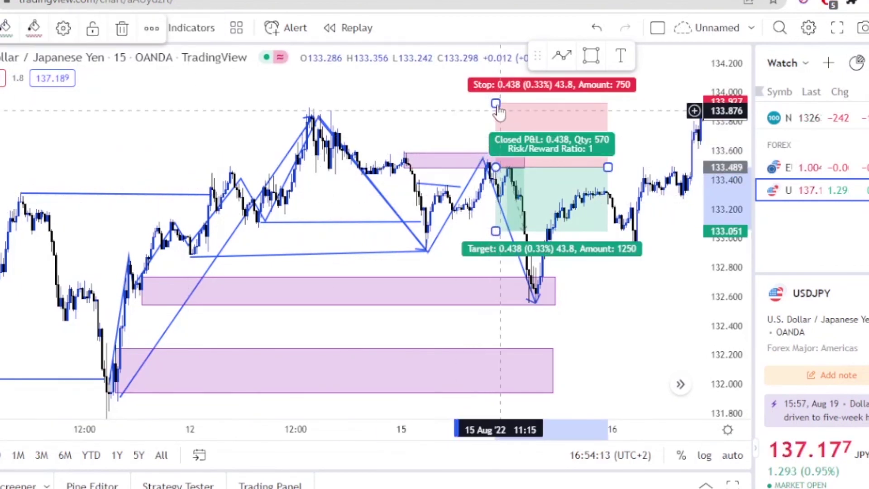
left_click_drag(494, 102, 489, 149)
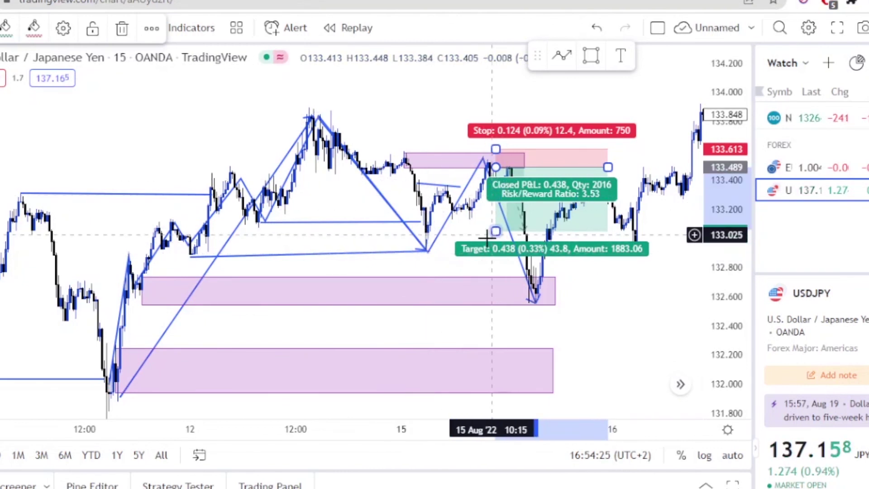
left_click_drag(495, 232, 493, 251)
left_click(480, 221)
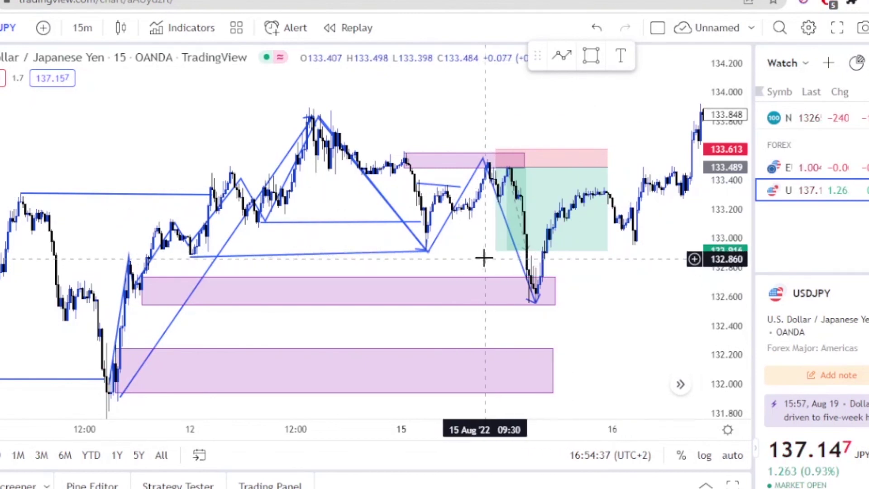
left_click(472, 284)
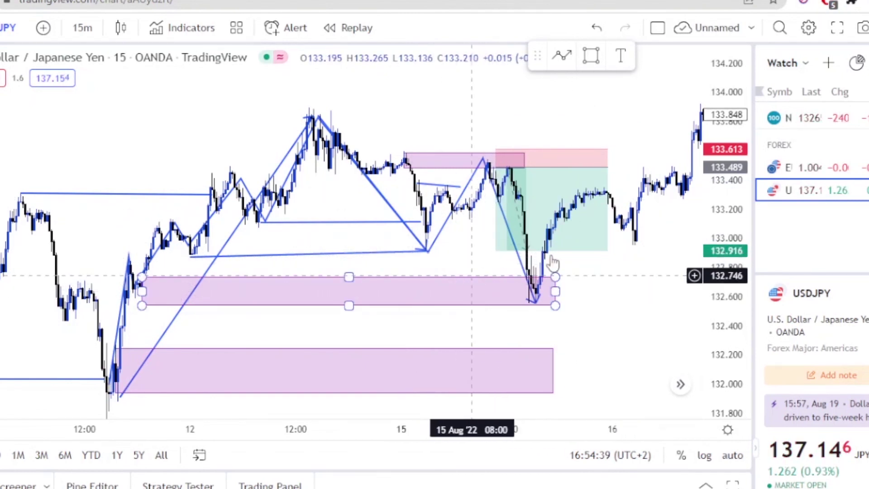
left_click_drag(621, 291, 578, 320)
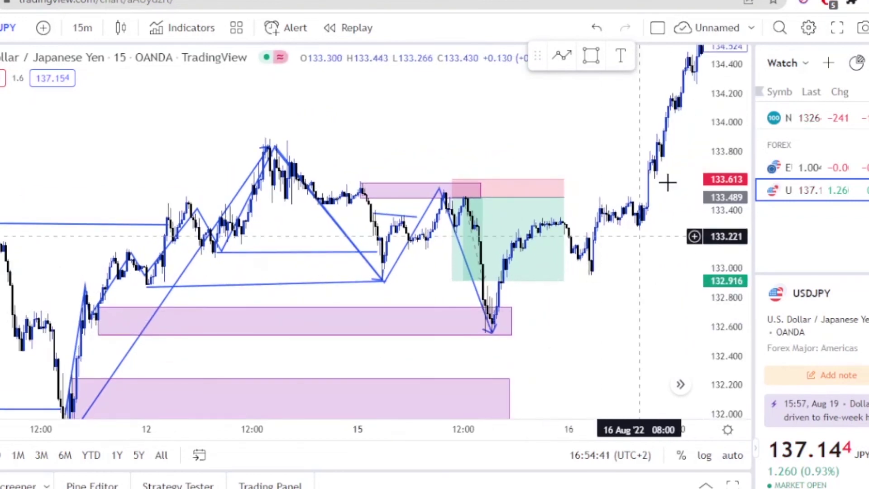